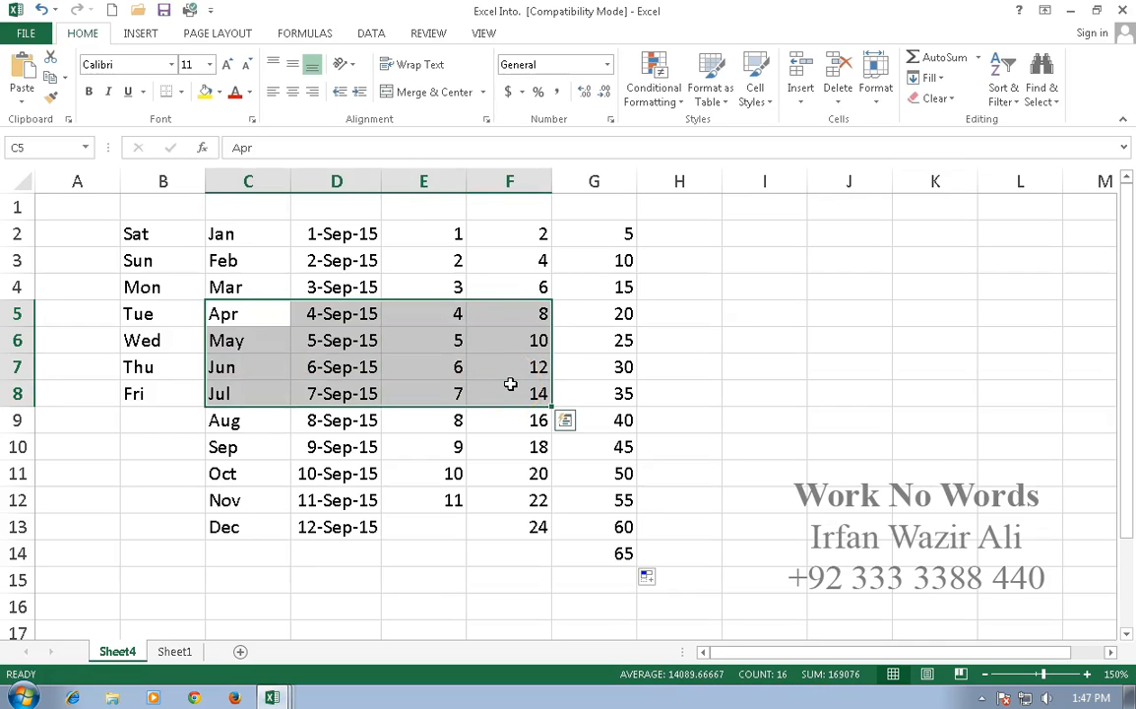
Clear the contents of C5:F8, and of the whole columns D to F.
{"action": "key", "text": "Delete"}
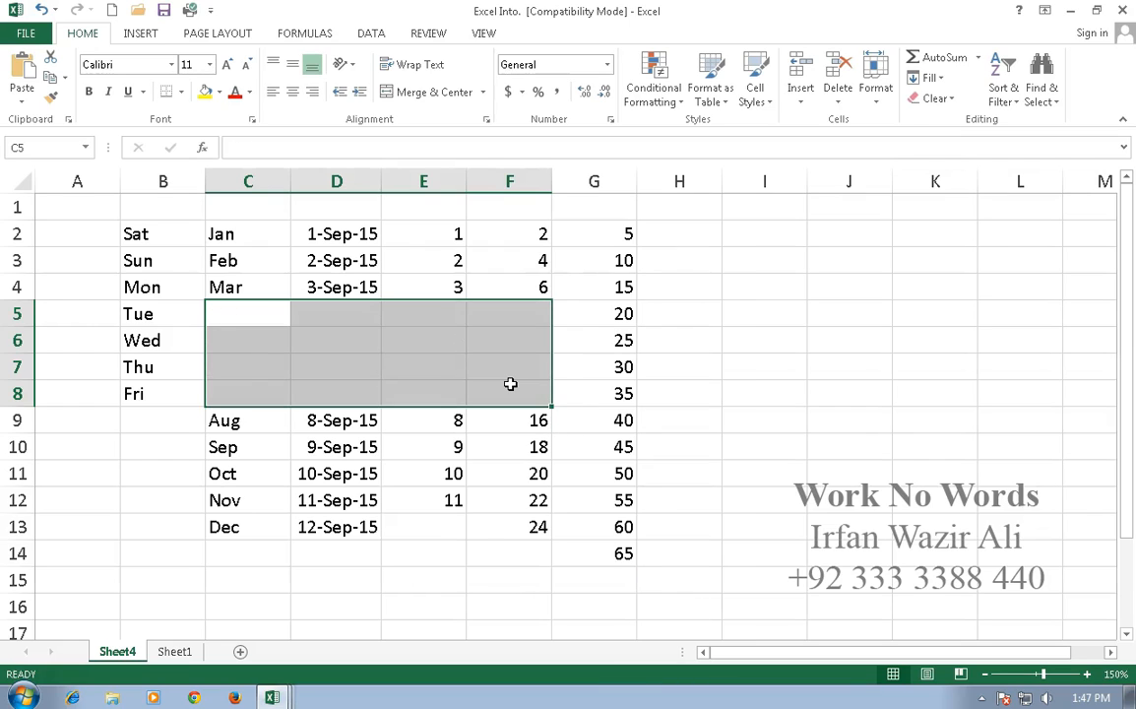
{"action": "left_click", "coordinate": [510, 383]}
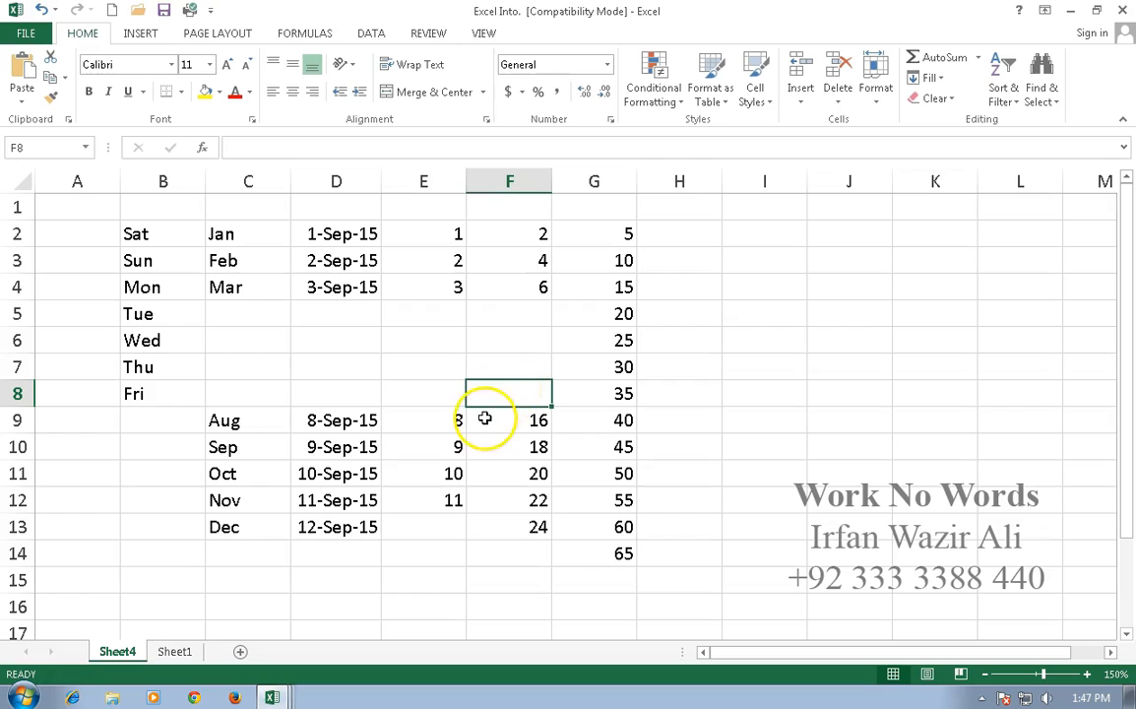
{"action": "left_click", "coordinate": [337, 181]}
{"action": "left_click_drag", "start_coordinate": [448, 184], "coordinate": [507, 180]}
{"action": "key", "text": "Delete"}
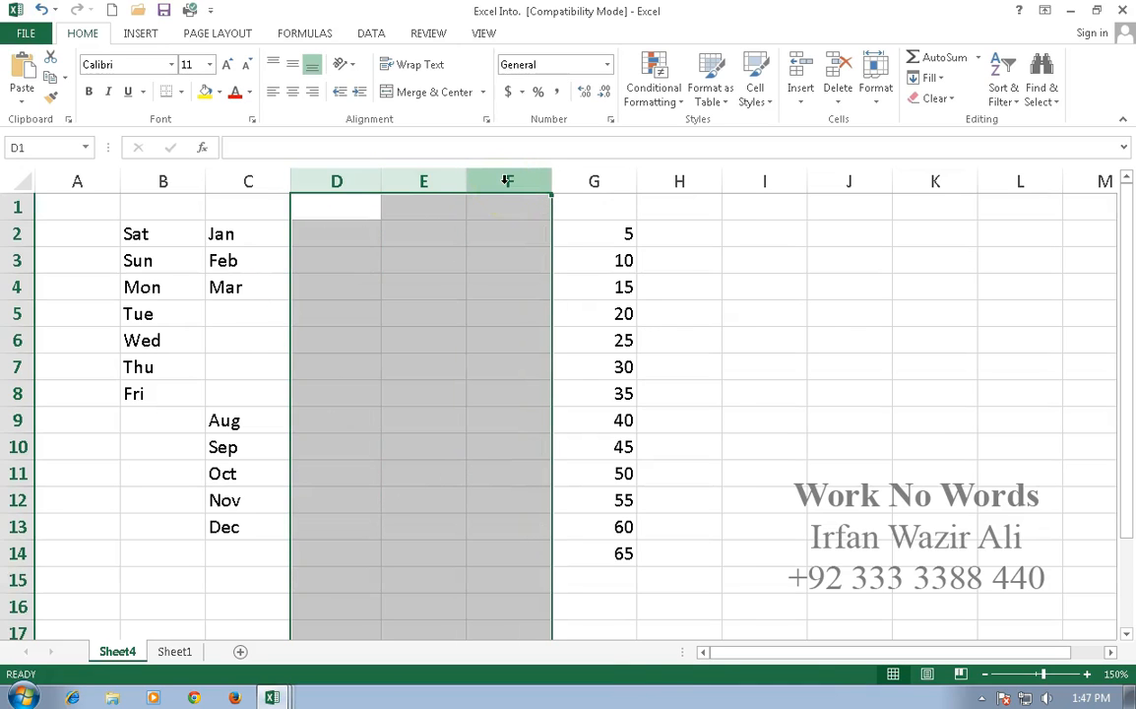
{"action": "left_click", "coordinate": [248, 313]}
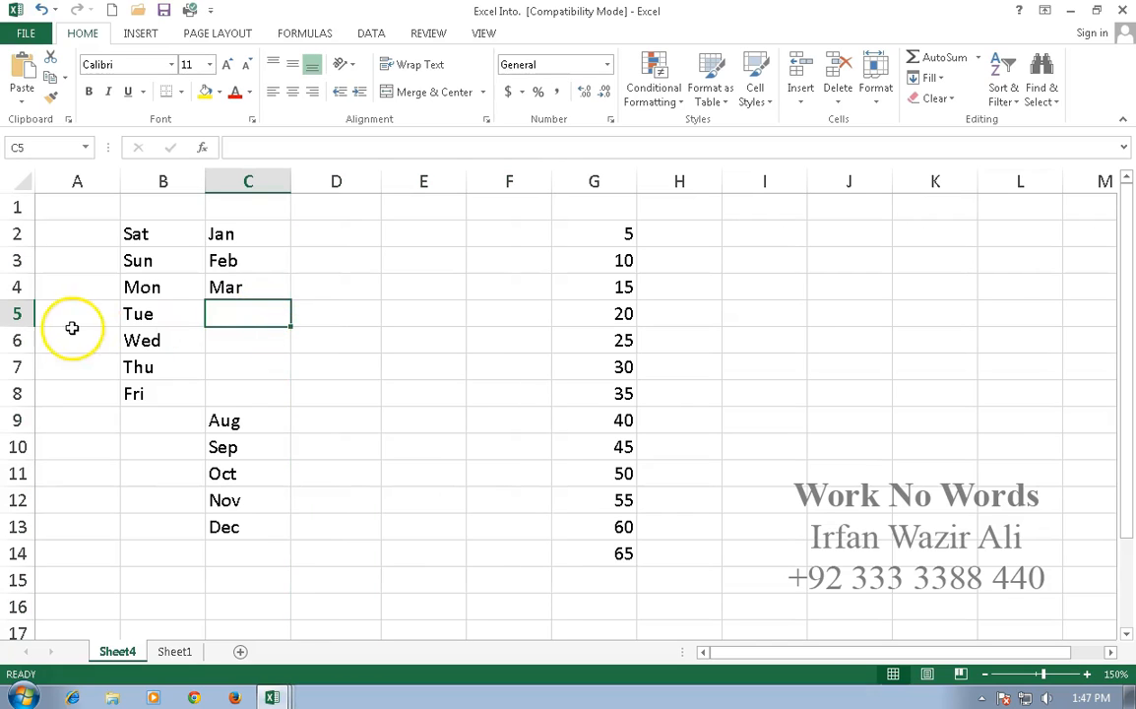
Clear the contents of rows 5 to 8, and of the entire Sheet4.
{"action": "left_click_drag", "start_coordinate": [14, 315], "coordinate": [15, 395]}
{"action": "key", "text": "Delete"}
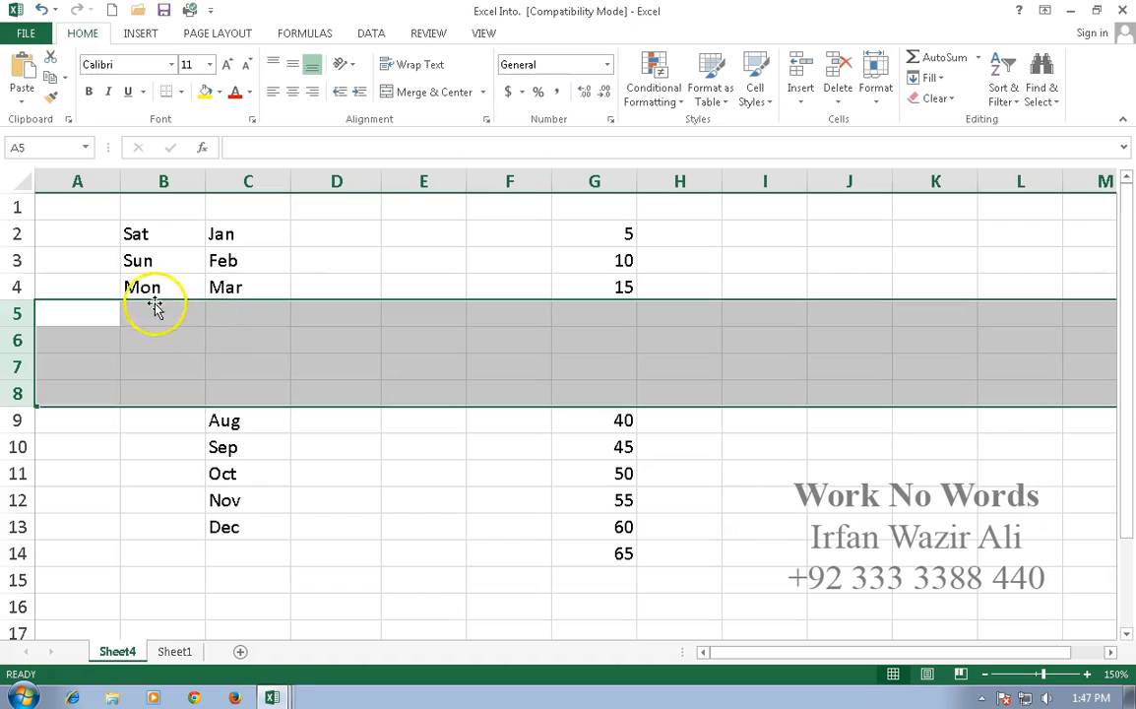
{"action": "left_click", "coordinate": [154, 306]}
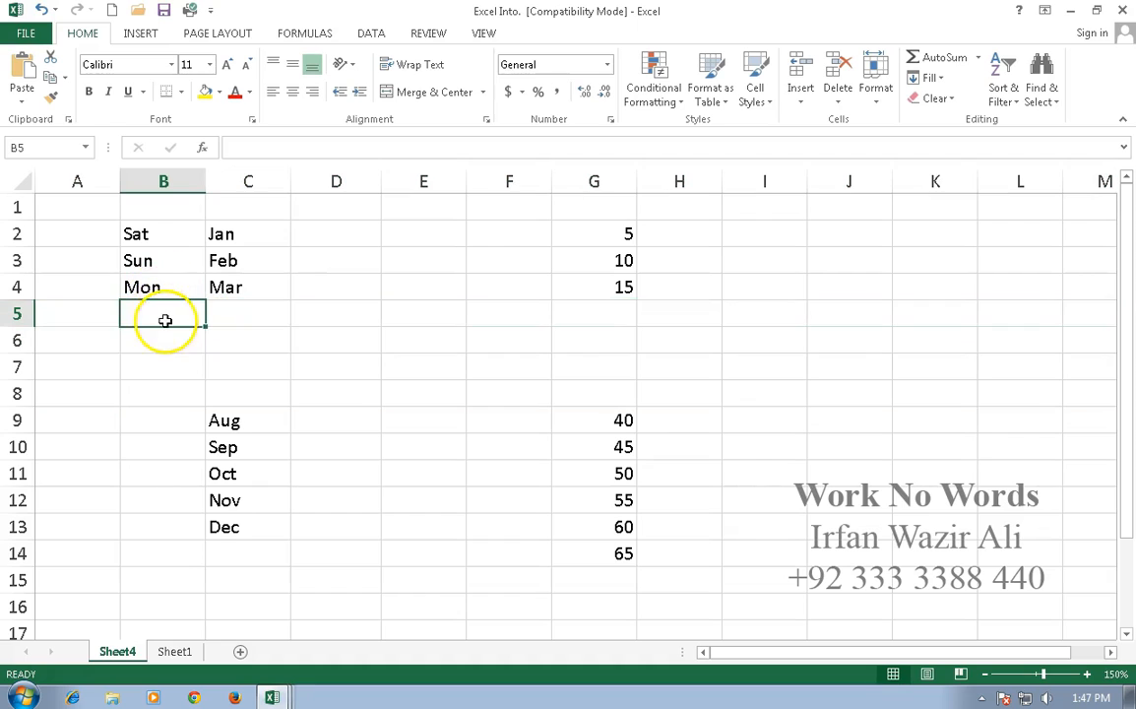
{"action": "left_click", "coordinate": [20, 180]}
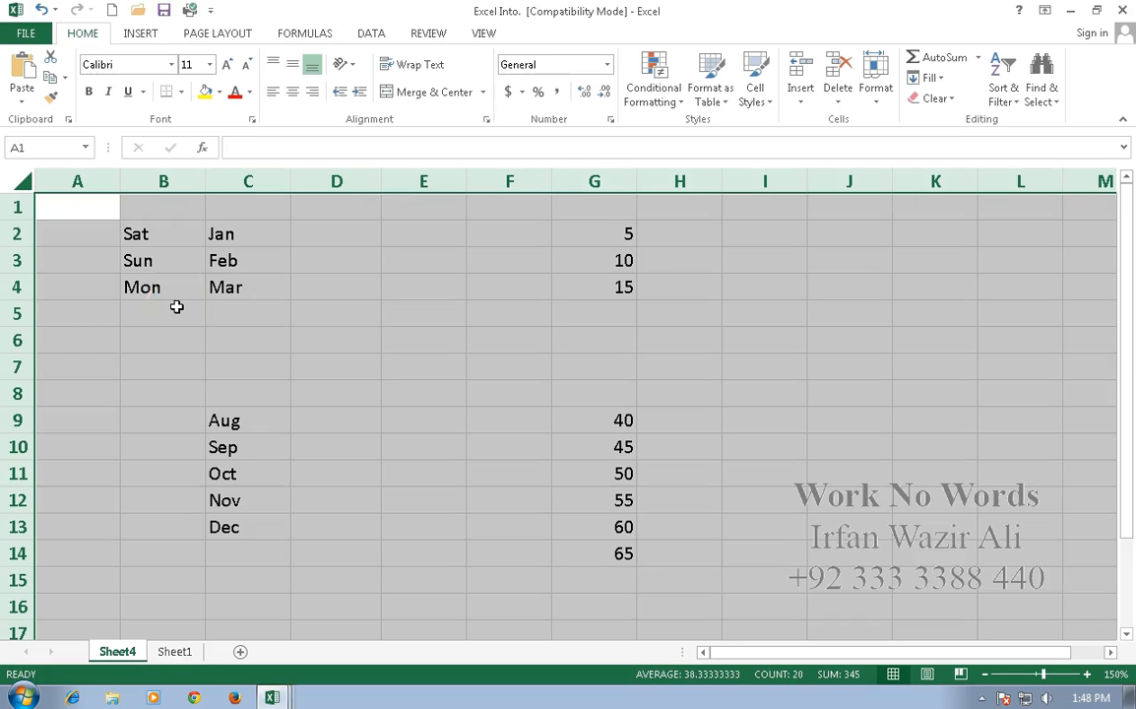
{"action": "key", "text": "Delete"}
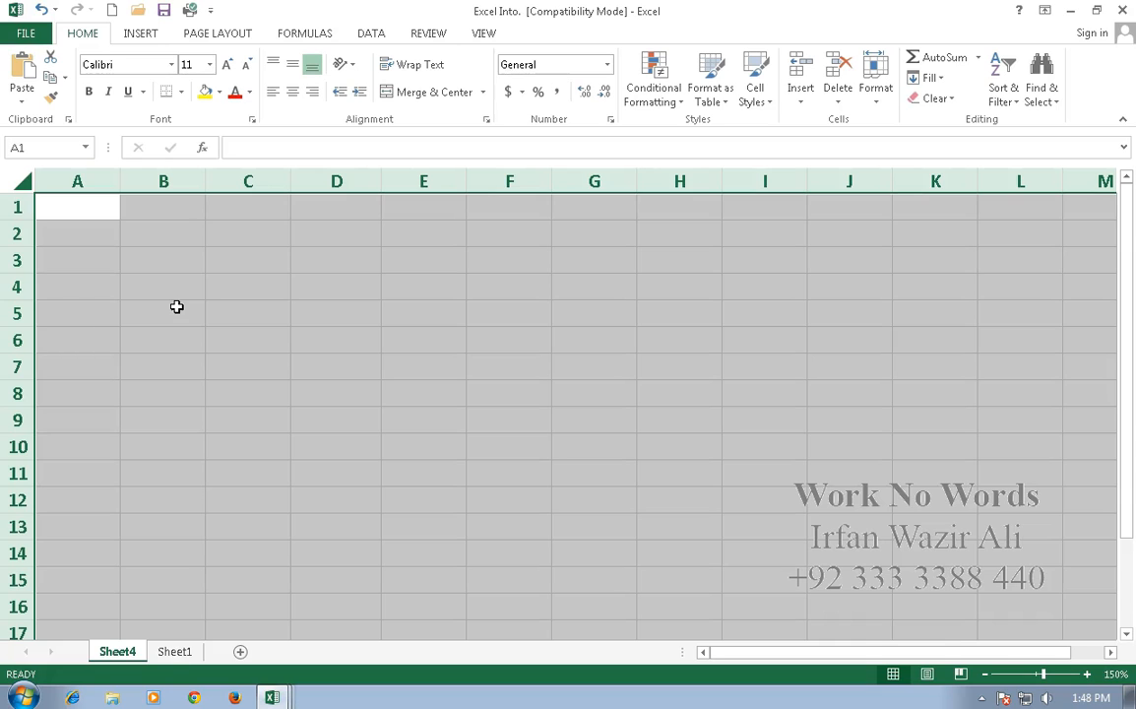
{"action": "left_click", "coordinate": [176, 307]}
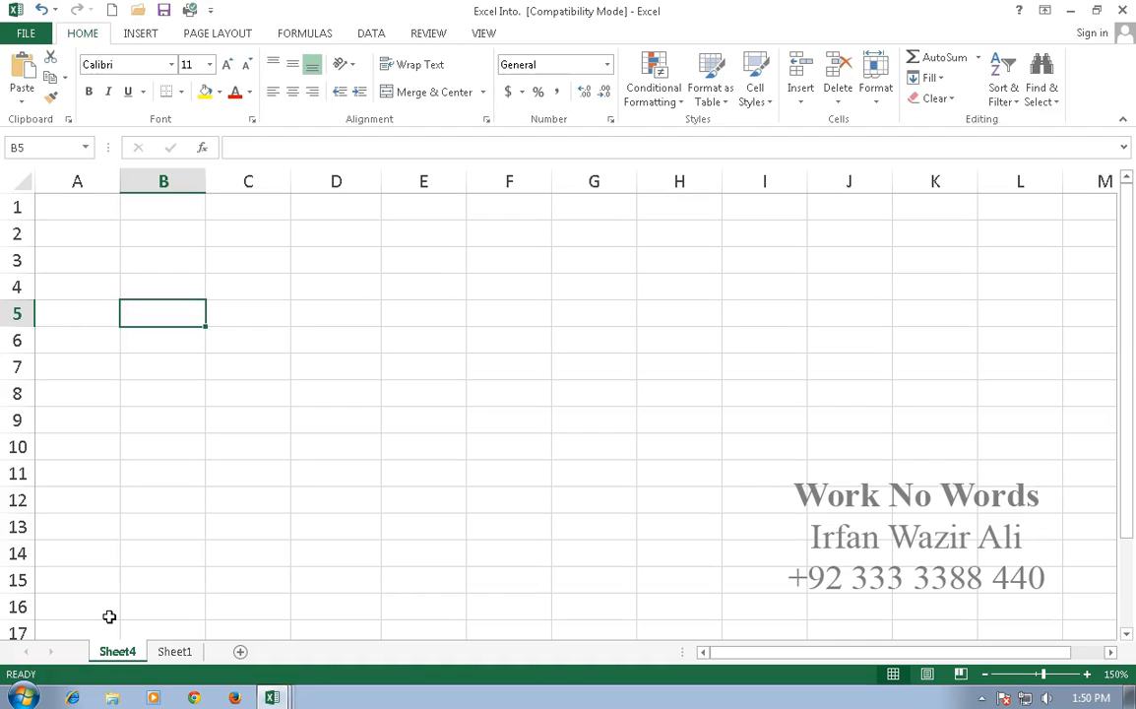
Enter a first name in B2 and fill it down to B8.
{"action": "key", "text": "Up"}
{"action": "key", "text": "Up"}
{"action": "key", "text": "Up"}
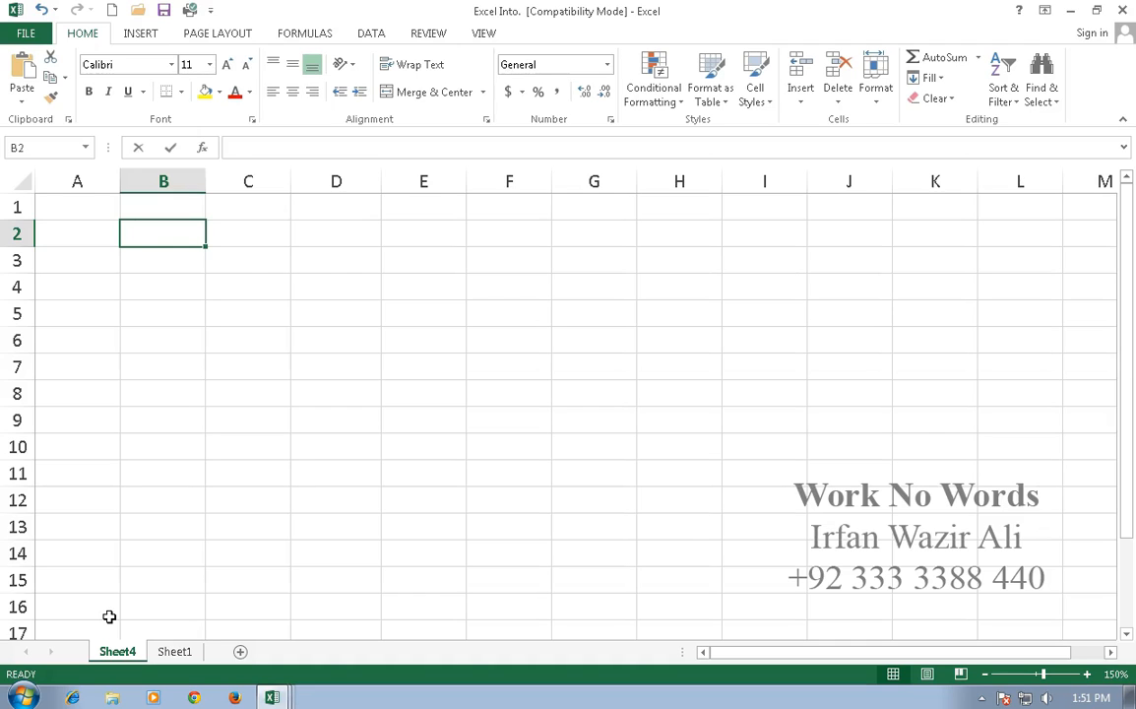
{"action": "type", "text": "Ali"}
{"action": "key", "text": "Return"}
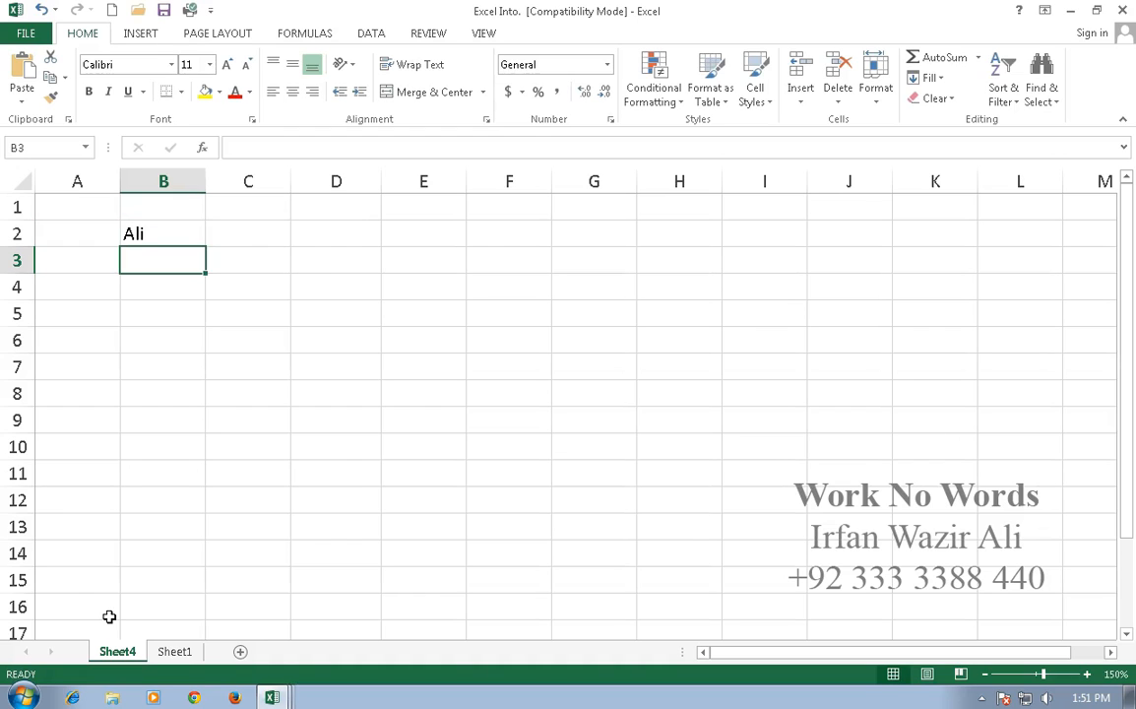
{"action": "key", "text": "Up"}
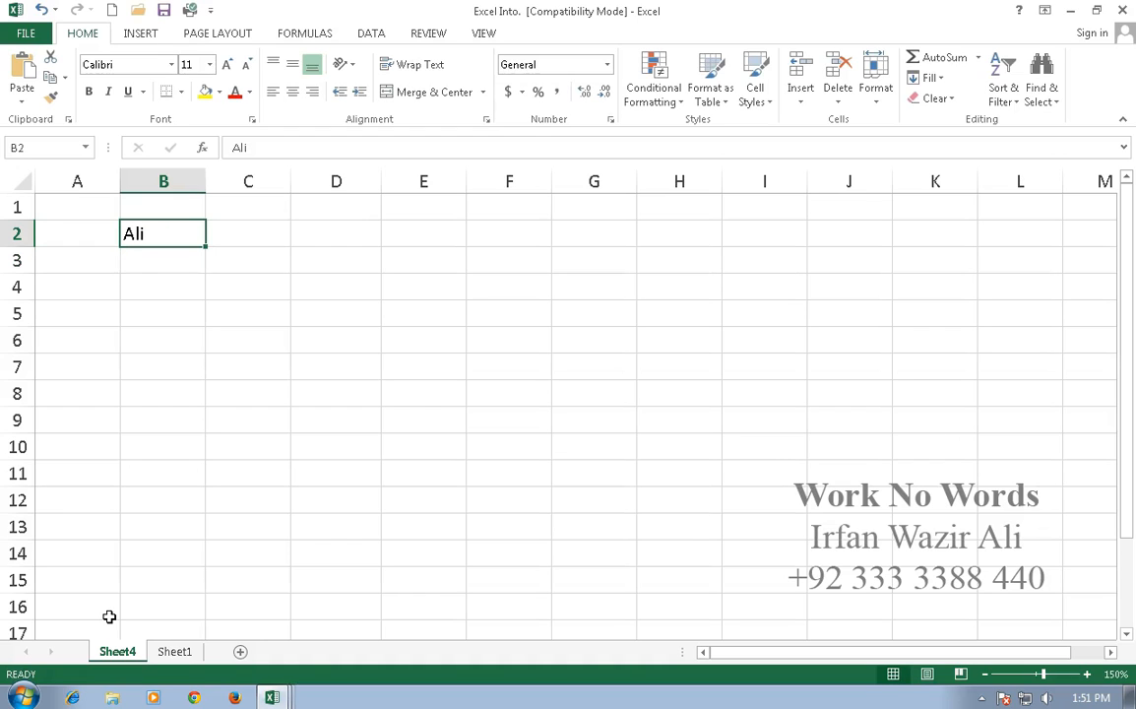
{"action": "left_click_drag", "start_coordinate": [204, 252], "coordinate": [206, 414]}
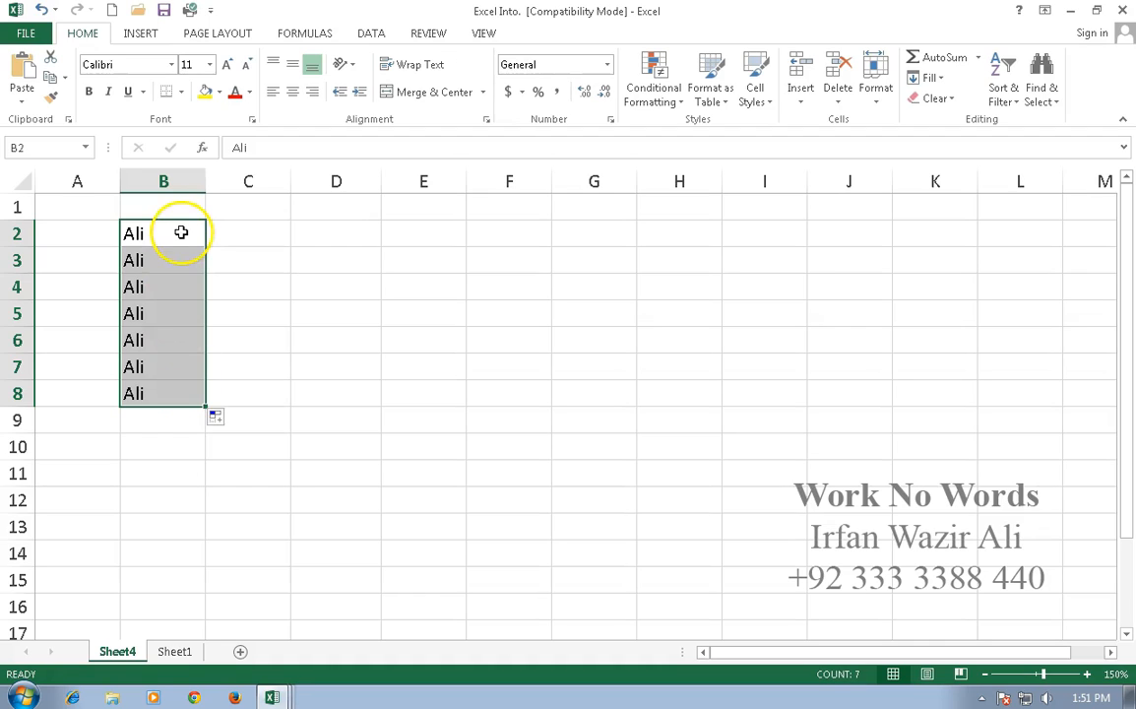
{"action": "left_click", "coordinate": [255, 232]}
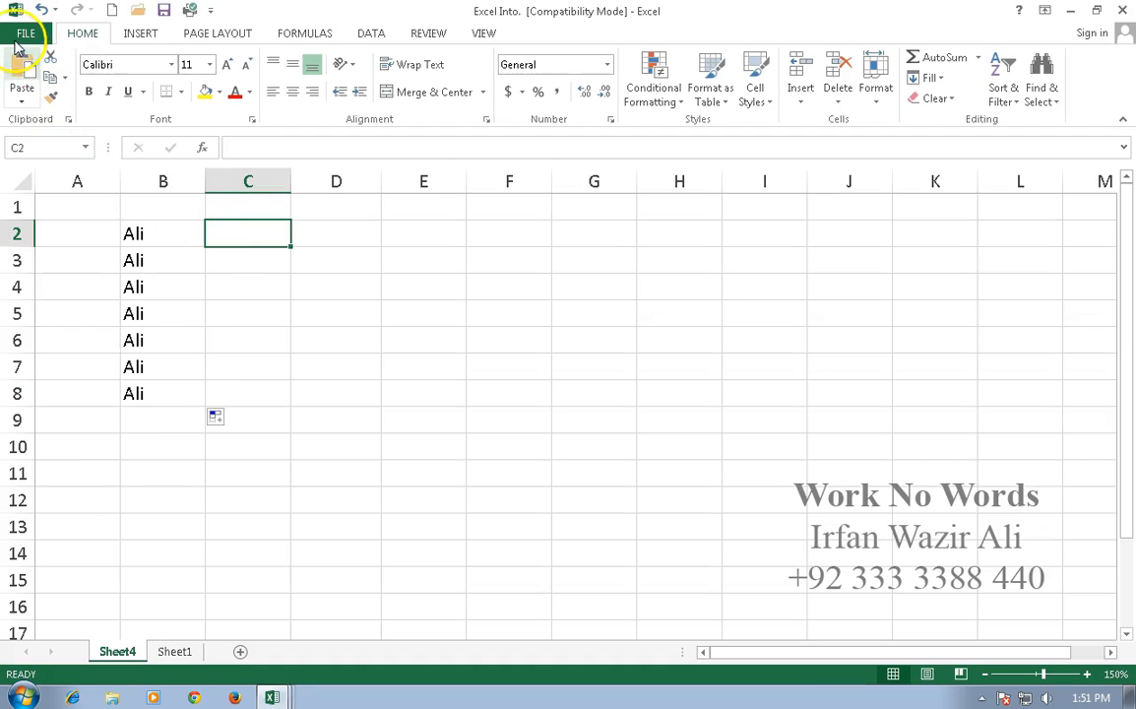
Open the custom lists editor from the advanced Excel options and view the built-in weekday and month lists.
{"action": "left_click", "coordinate": [18, 35]}
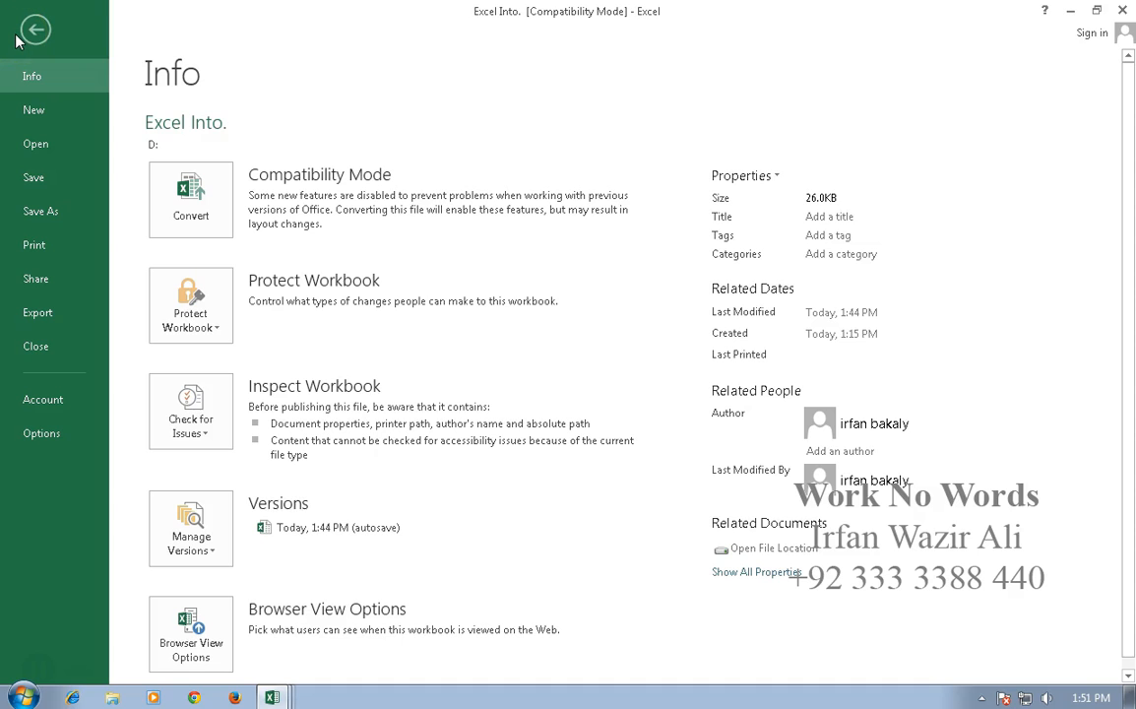
{"action": "left_click", "coordinate": [41, 433]}
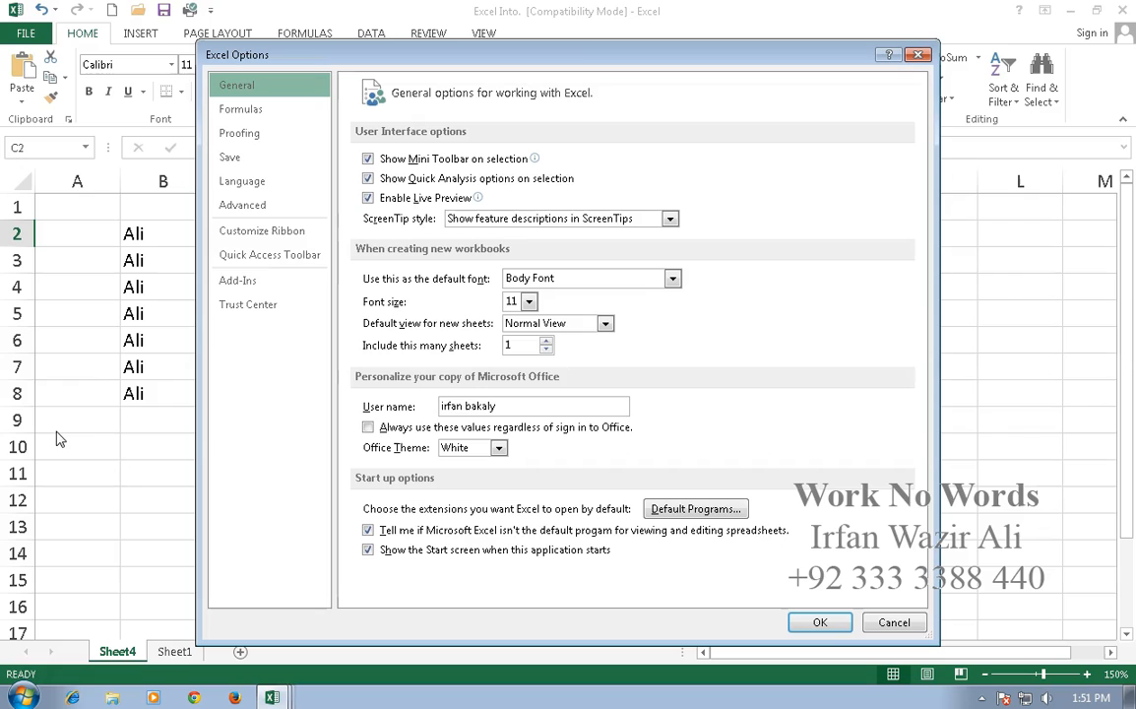
{"action": "left_click", "coordinate": [263, 212]}
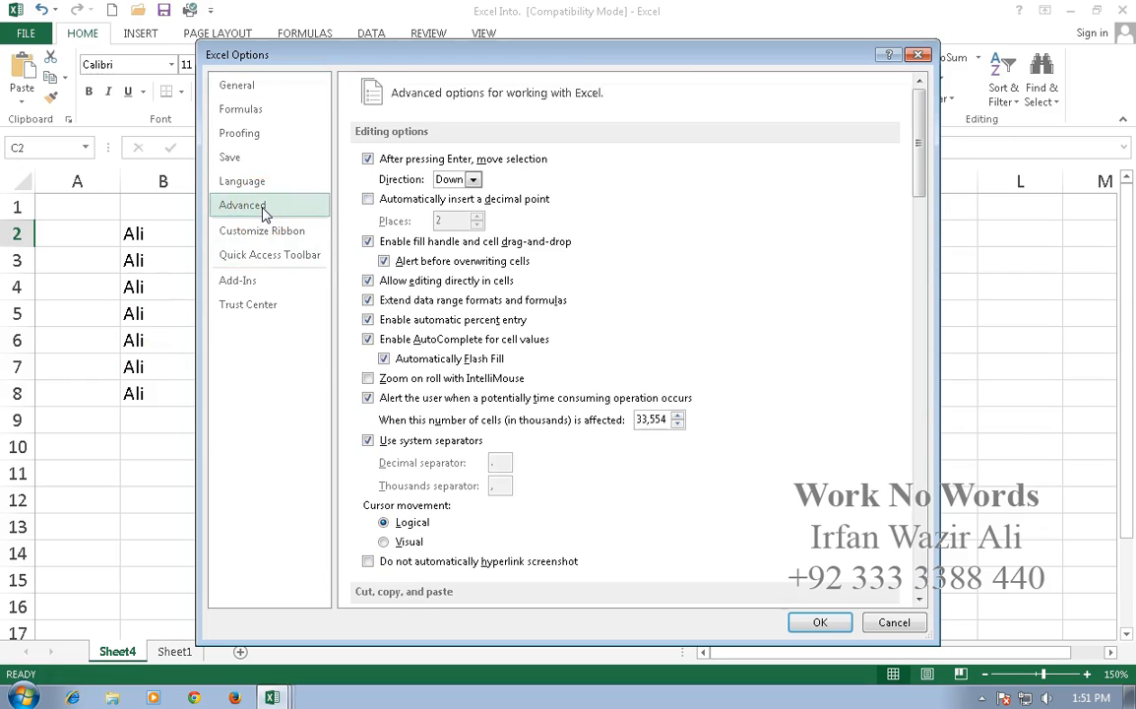
{"action": "left_click_drag", "start_coordinate": [920, 172], "coordinate": [919, 553]}
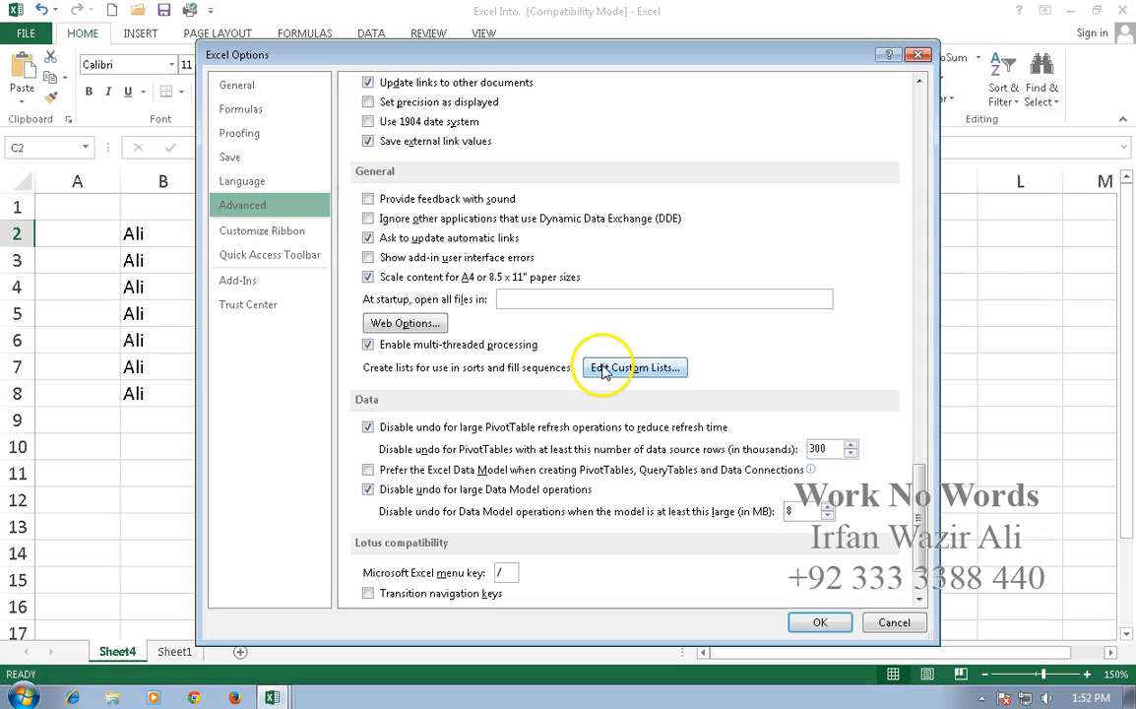
{"action": "left_click", "coordinate": [672, 368]}
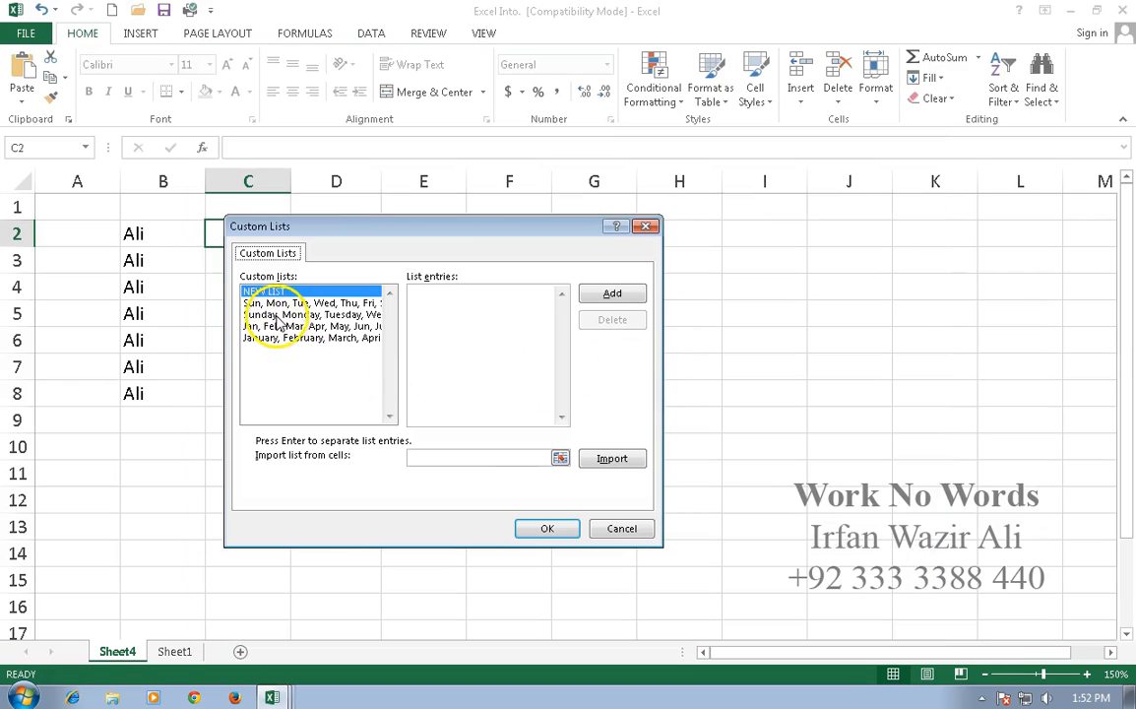
{"action": "left_click", "coordinate": [328, 304]}
{"action": "left_click", "coordinate": [330, 315]}
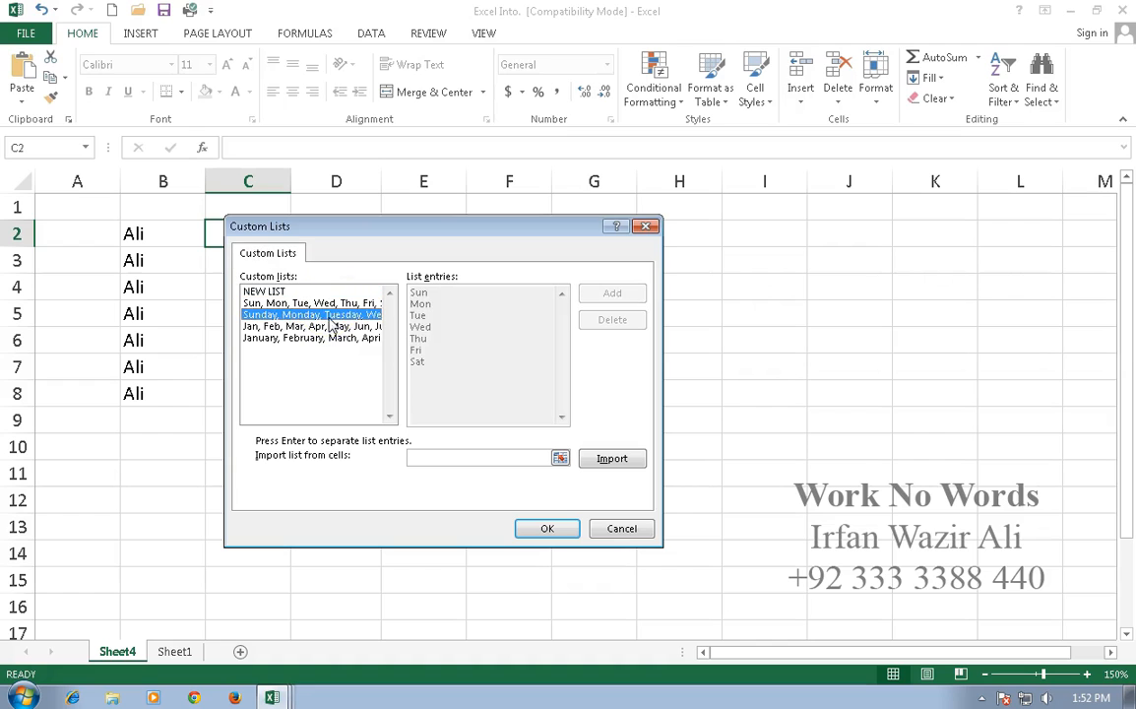
{"action": "left_click", "coordinate": [330, 326]}
{"action": "left_click", "coordinate": [330, 338]}
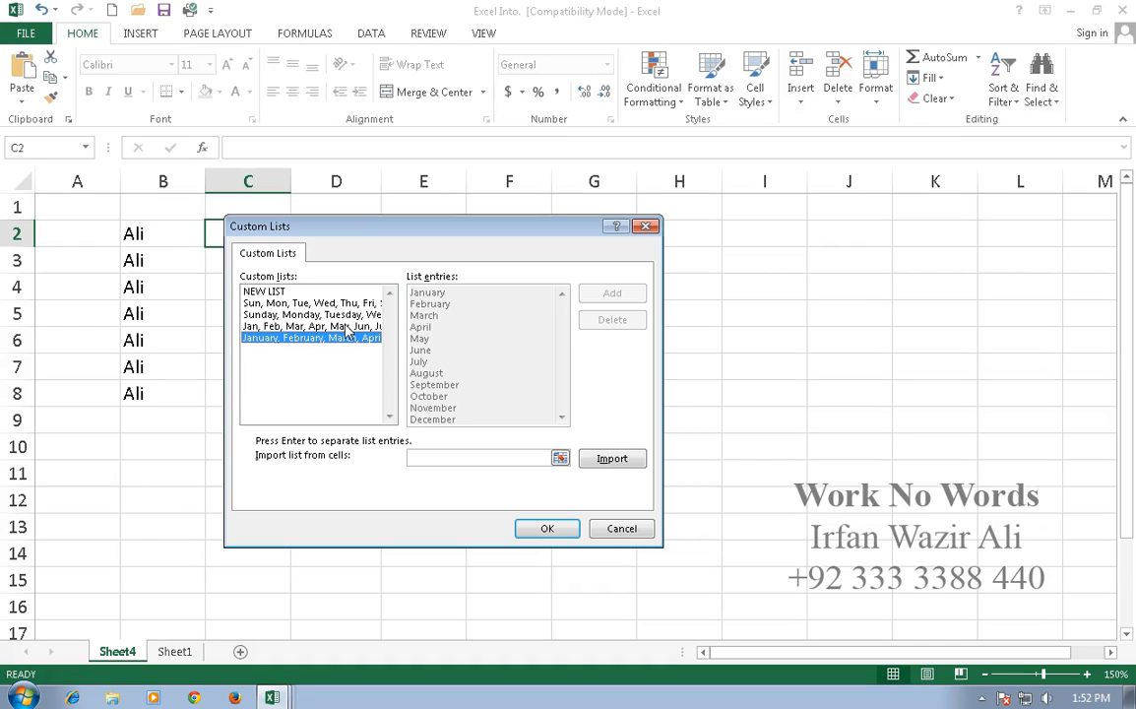
Start a new custom list and enter five first names, one per line, beginning with the name used in B2.
{"action": "left_click", "coordinate": [292, 292]}
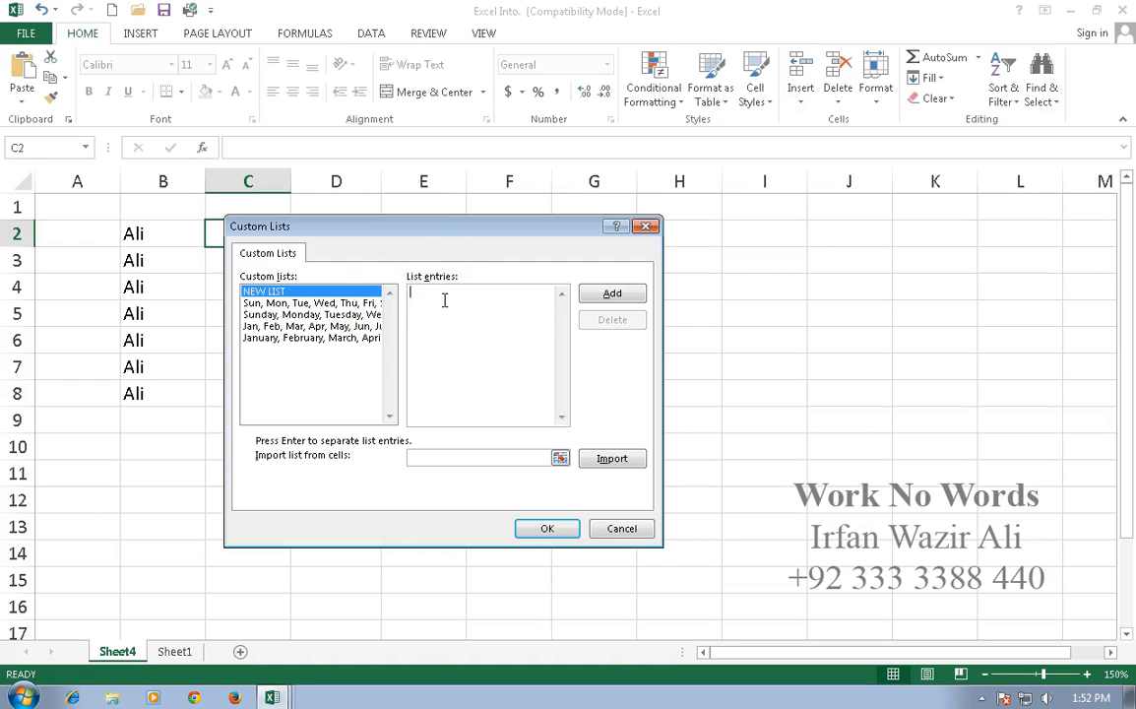
{"action": "type", "text": "Ali"}
{"action": "key", "text": "Return"}
{"action": "type", "text": "Fahad"}
{"action": "key", "text": "Return"}
{"action": "type", "text": "Wasim"}
{"action": "key", "text": "Return"}
{"action": "type", "text": "karim"}
{"action": "key", "text": "Return"}
{"action": "type", "text": "Zahid"}
Capitalize the fourth name's initial, add the entries as a custom list, and apply the Excel options.
{"action": "key", "text": "Up"}
{"action": "key", "text": "Home"}
{"action": "key", "text": "Delete"}
{"action": "type", "text": "K"}
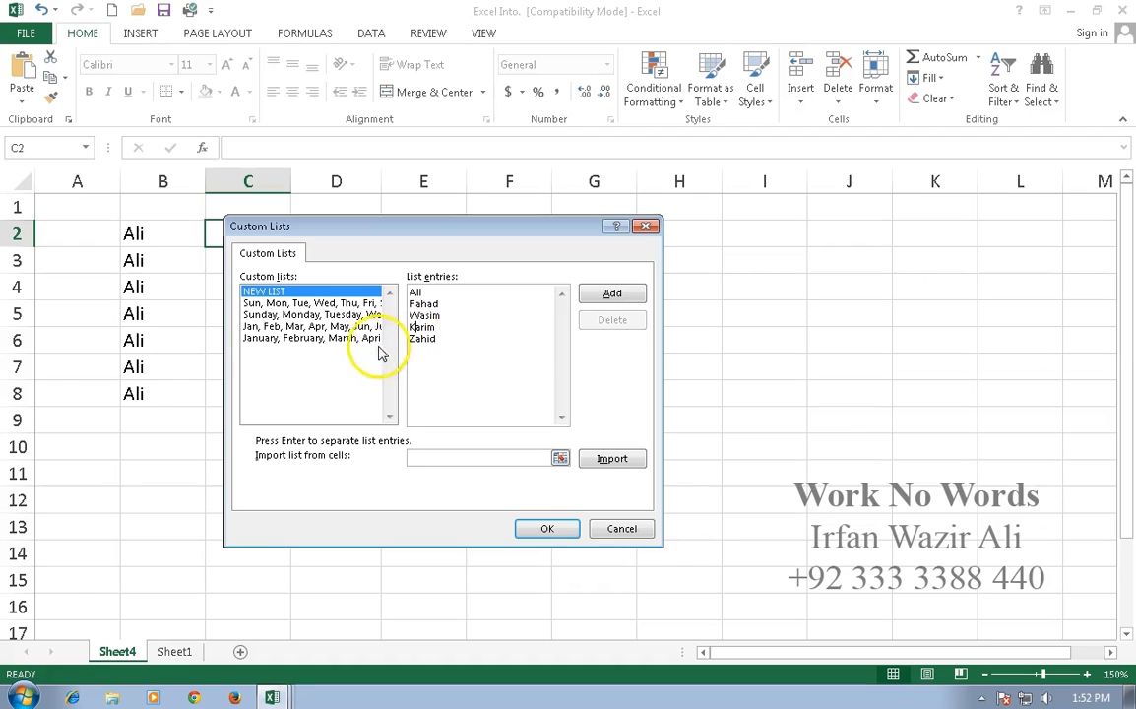
{"action": "left_click", "coordinate": [612, 294]}
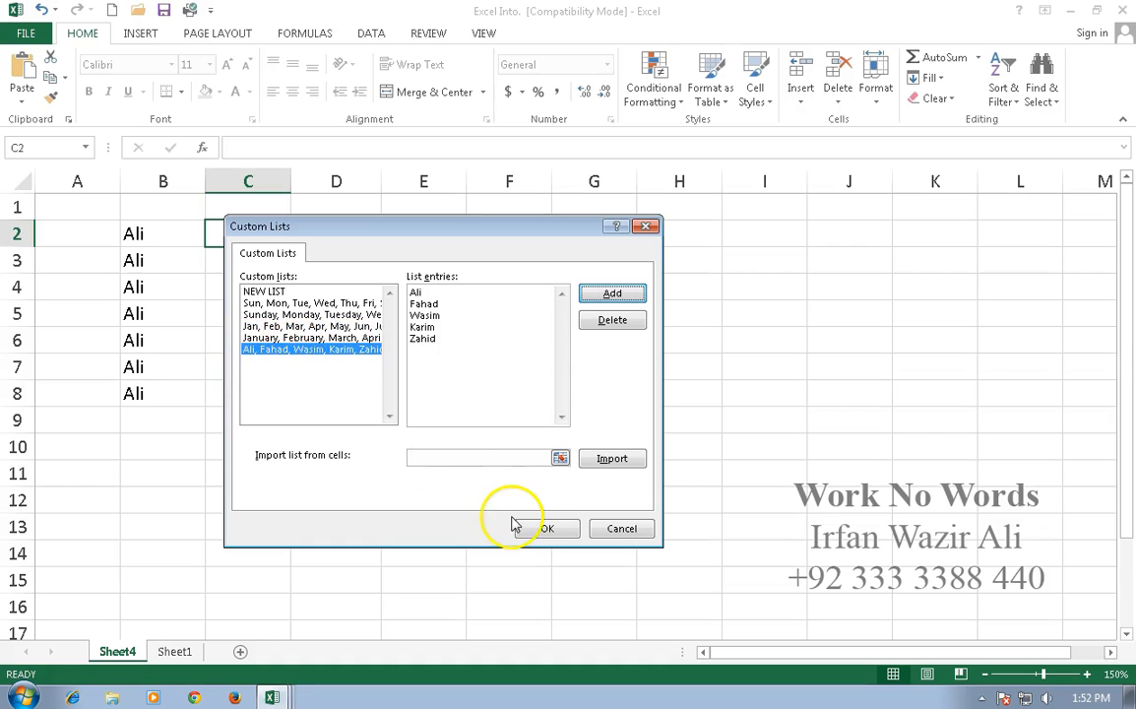
{"action": "left_click", "coordinate": [541, 529]}
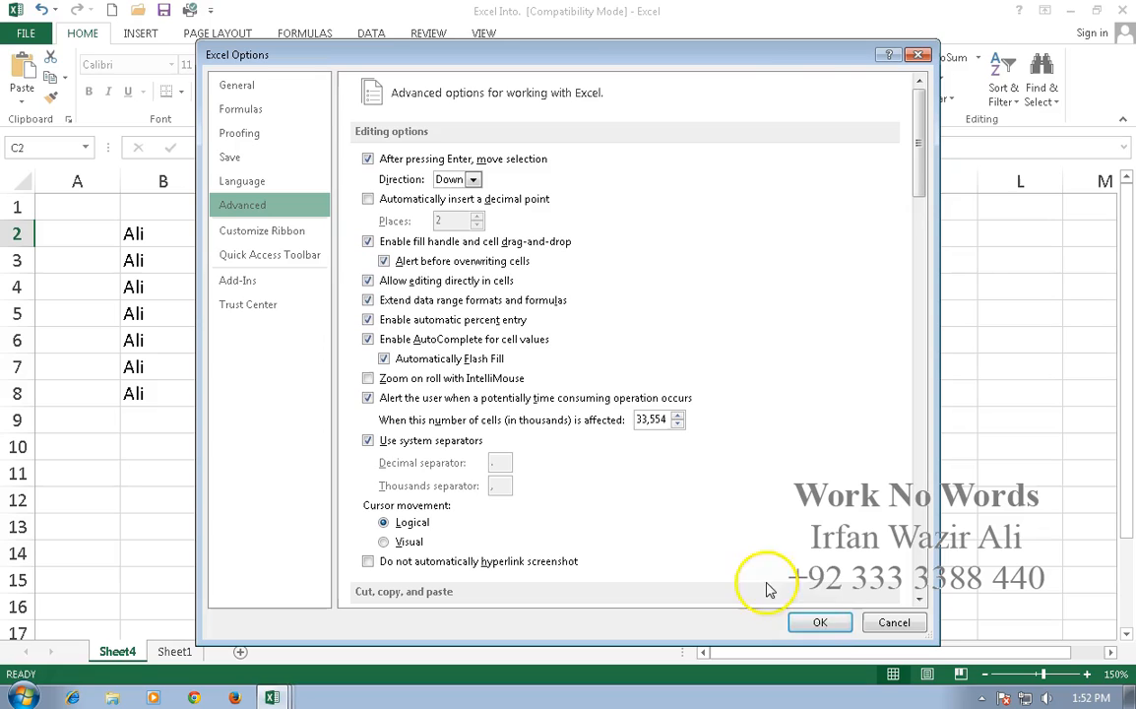
{"action": "left_click", "coordinate": [829, 621]}
Clear B3:B8 and fill the custom name list from B2 down to B6.
{"action": "left_click_drag", "start_coordinate": [185, 259], "coordinate": [182, 395]}
{"action": "key", "text": "Delete"}
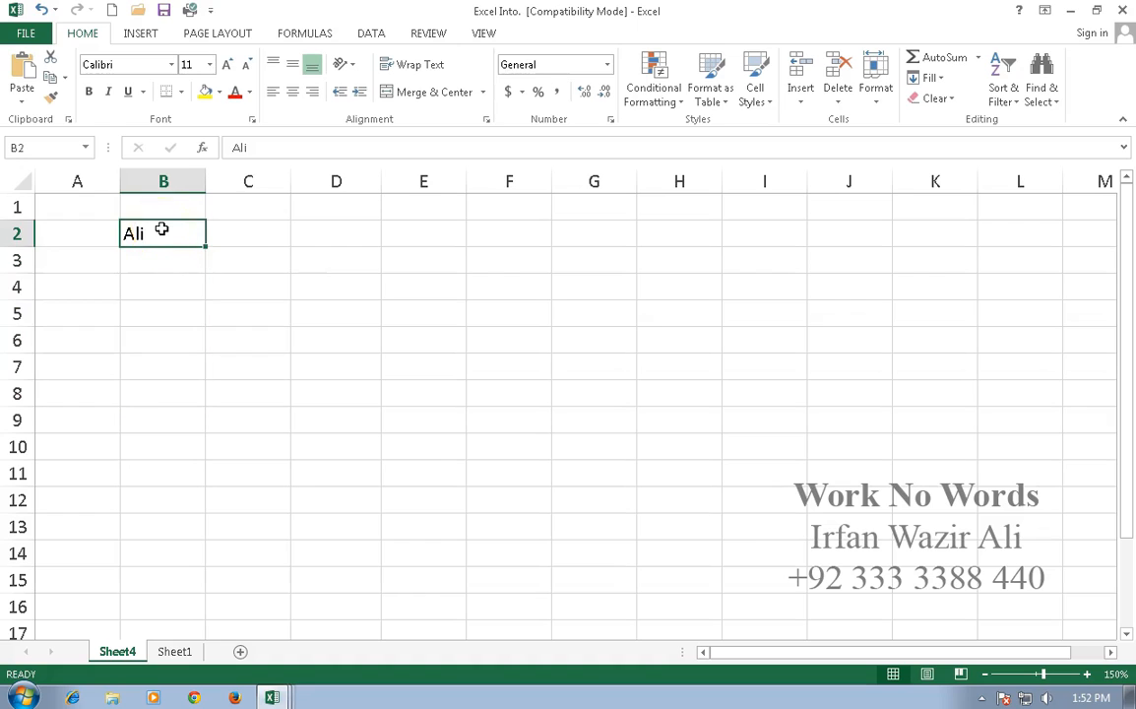
{"action": "left_click_drag", "start_coordinate": [206, 252], "coordinate": [245, 345]}
{"action": "left_click", "coordinate": [244, 344]}
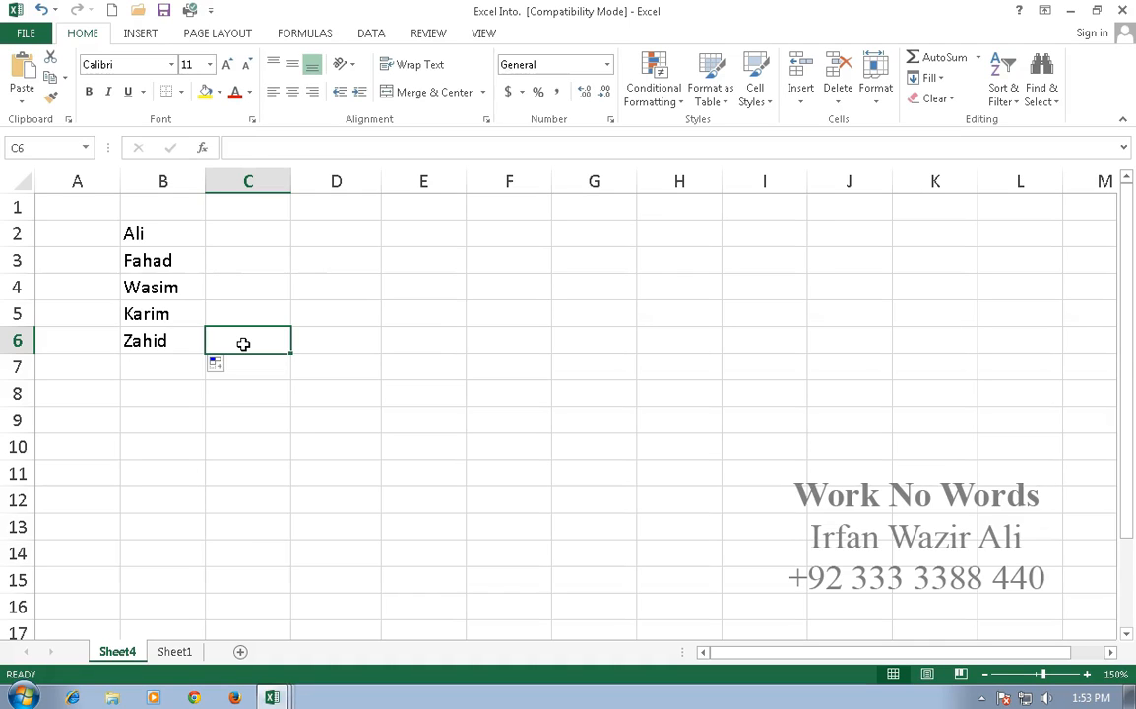
Create a new blank workbook, enter the list's first name in C3, and fill it down column C.
{"action": "key", "text": "ctrl+n"}
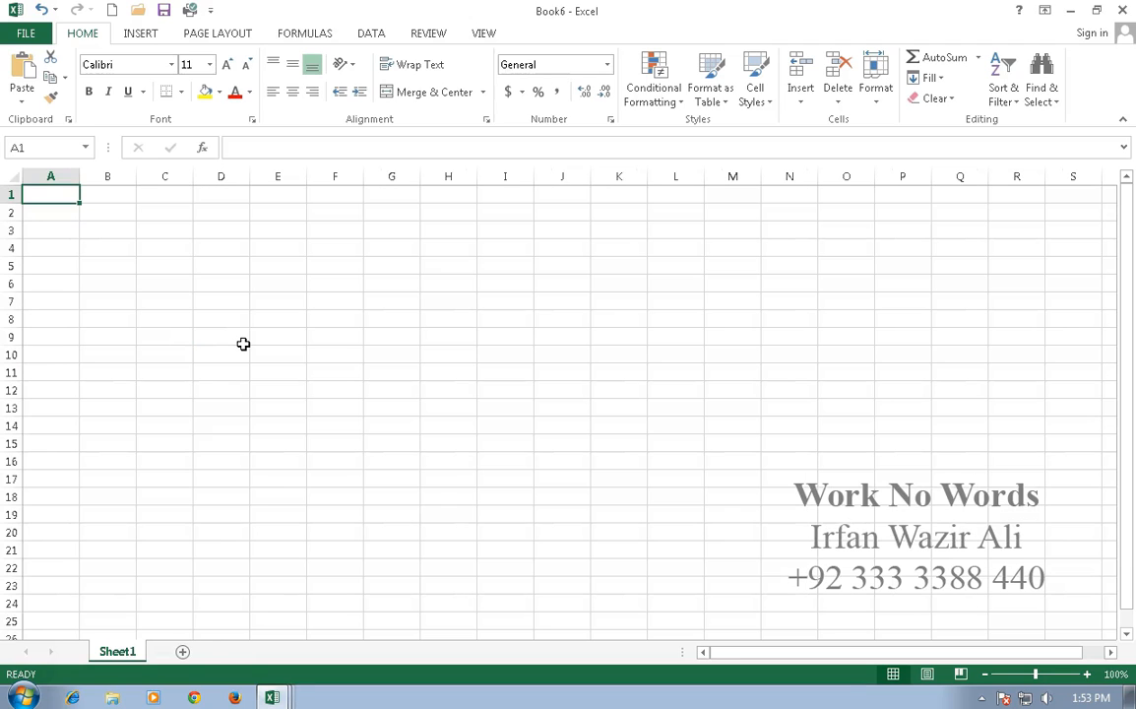
{"action": "left_click", "coordinate": [178, 233]}
{"action": "type", "text": "Ali"}
{"action": "key", "text": "Return"}
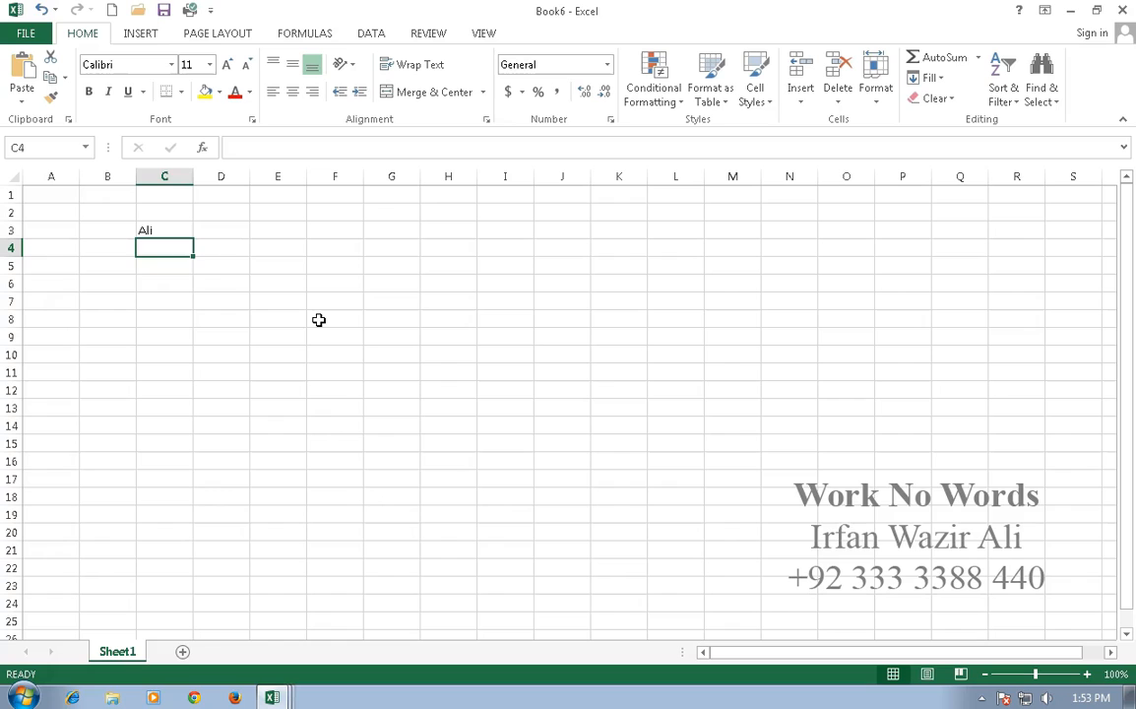
{"action": "left_click", "coordinate": [179, 230]}
{"action": "left_click_drag", "start_coordinate": [192, 239], "coordinate": [192, 340]}
{"action": "left_click", "coordinate": [275, 321]}
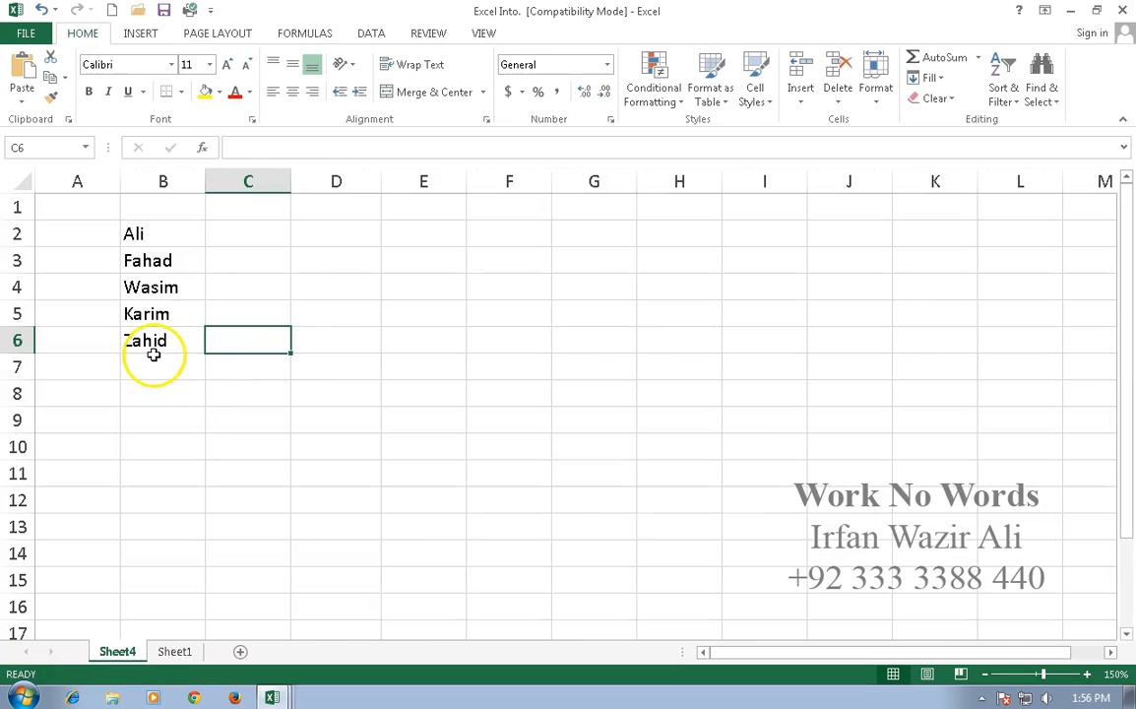
Enter a two-part full name in B7 of Sheet4 in the Excel Into. workbook, below the filled names.
{"action": "left_click", "coordinate": [151, 366]}
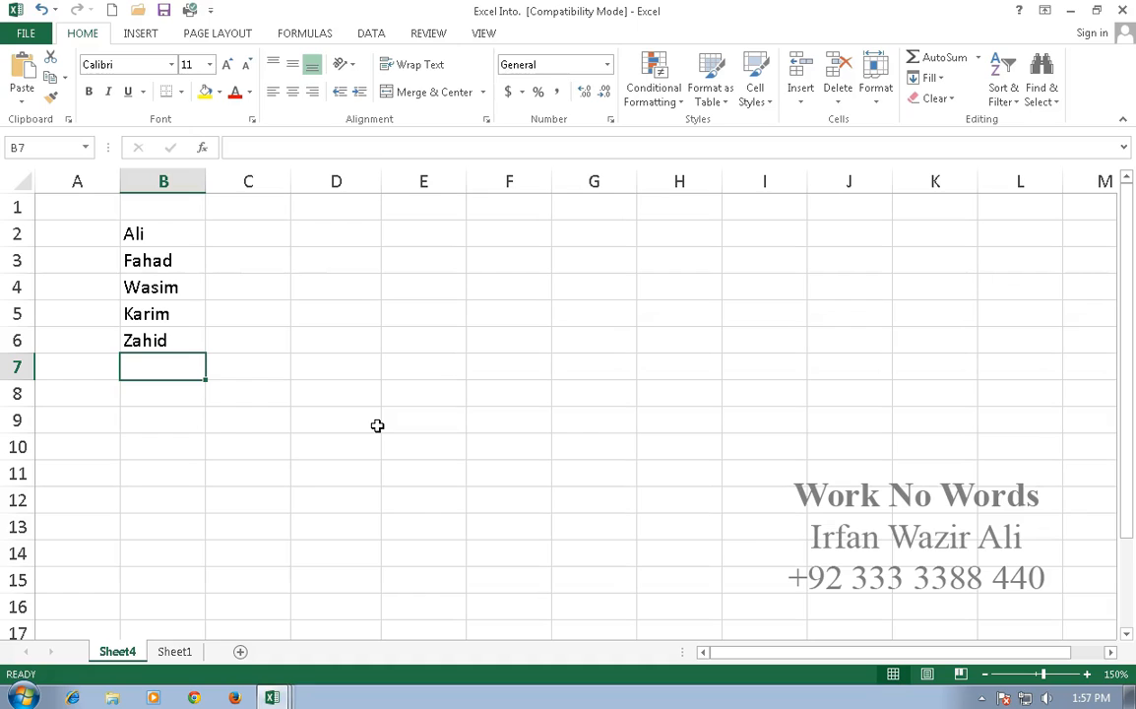
{"action": "type", "text": "F"}
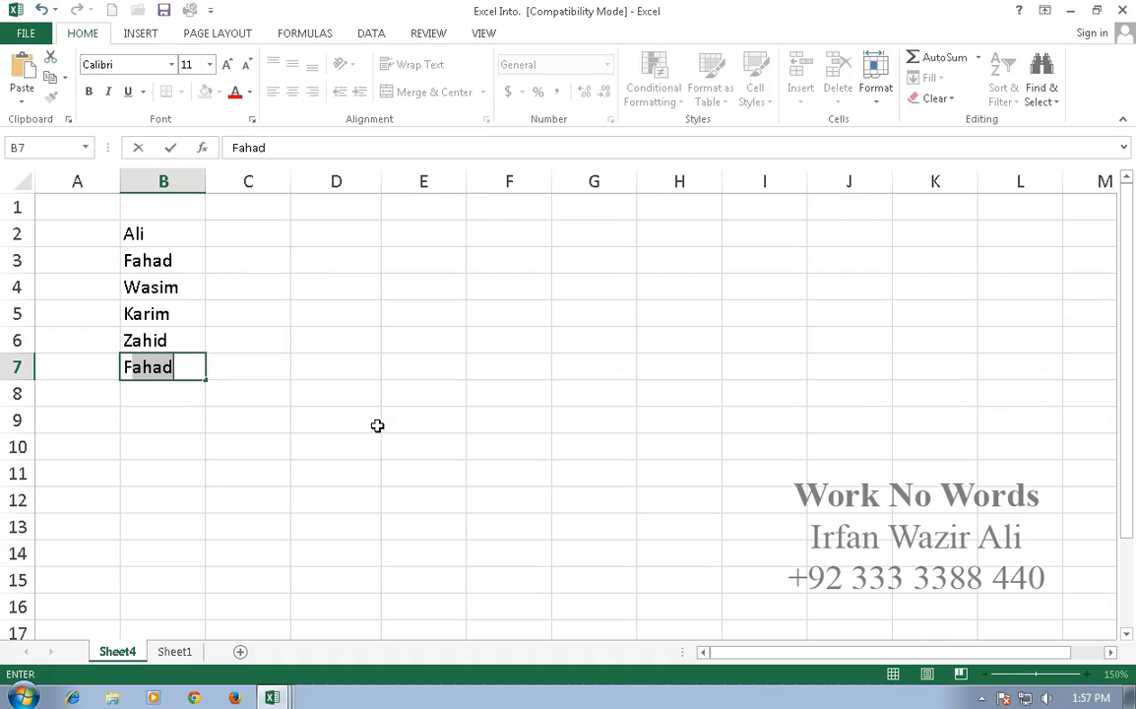
{"action": "type", "text": "ahad wasim"}
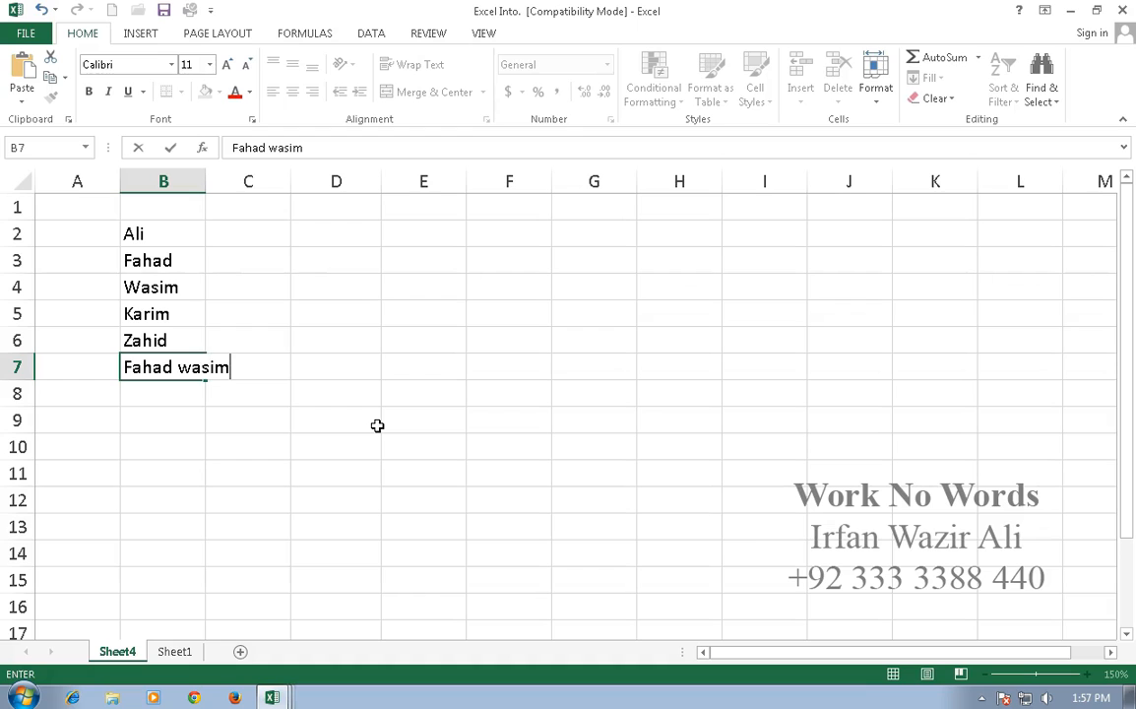
{"action": "key", "text": "Return"}
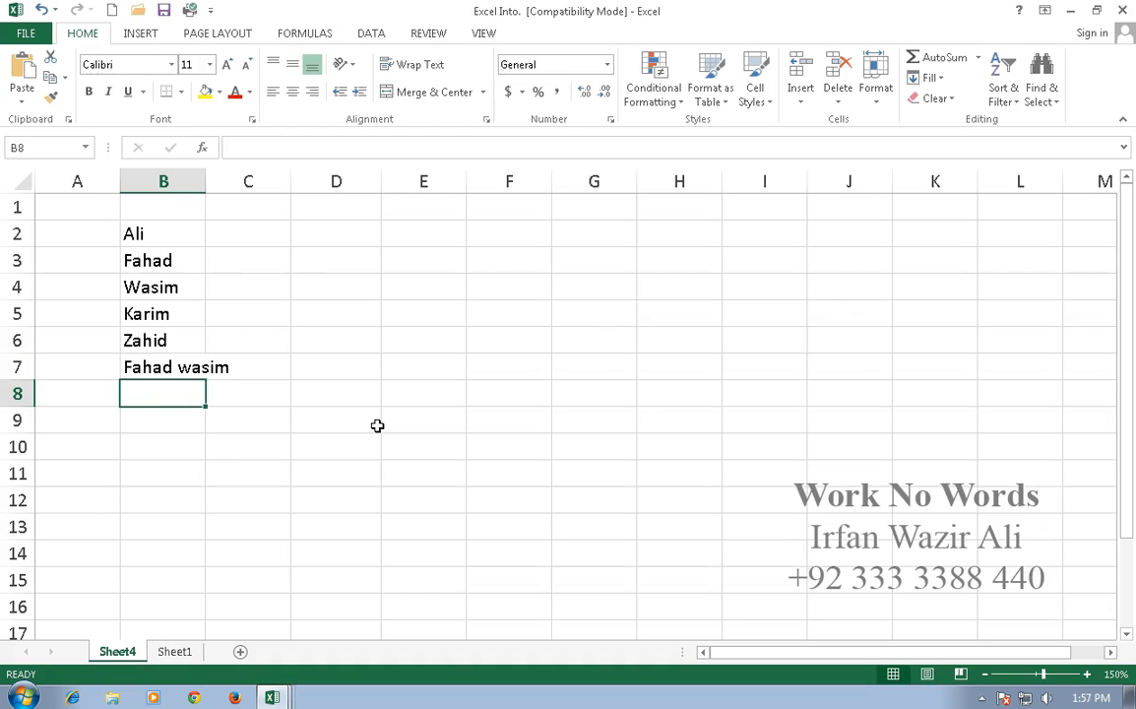
Enter another two-part full name in B8, using the same first name as B7 with a different surname.
{"action": "type", "text": "Fa"}
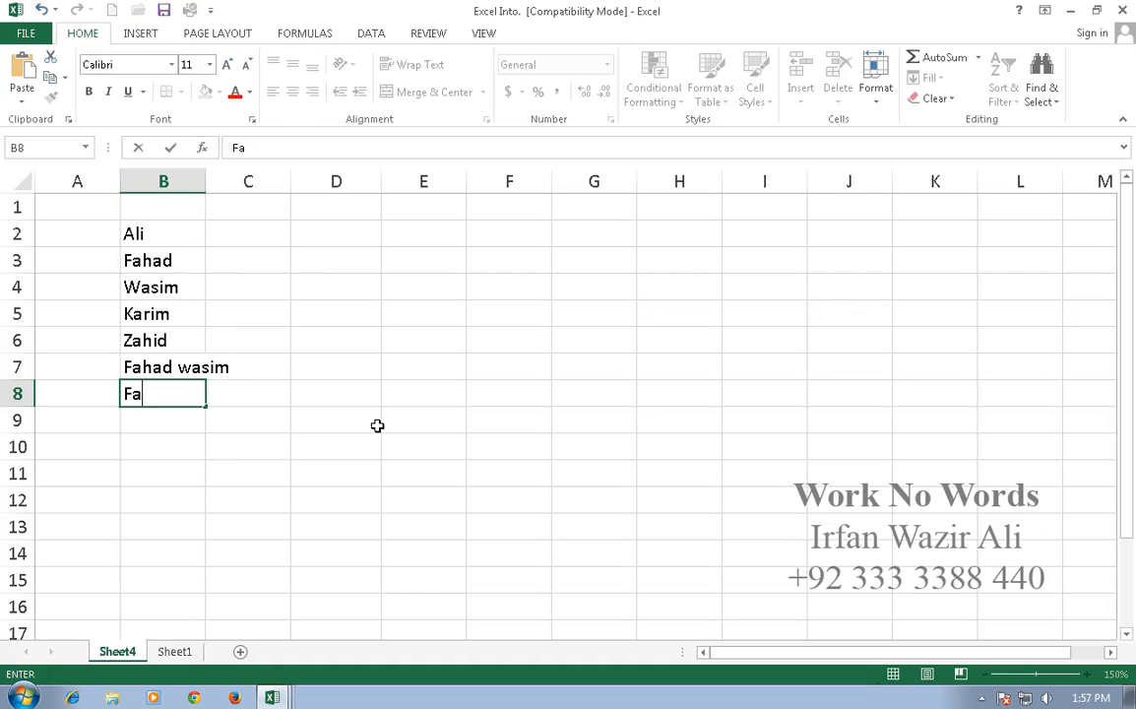
{"action": "type", "text": "had"}
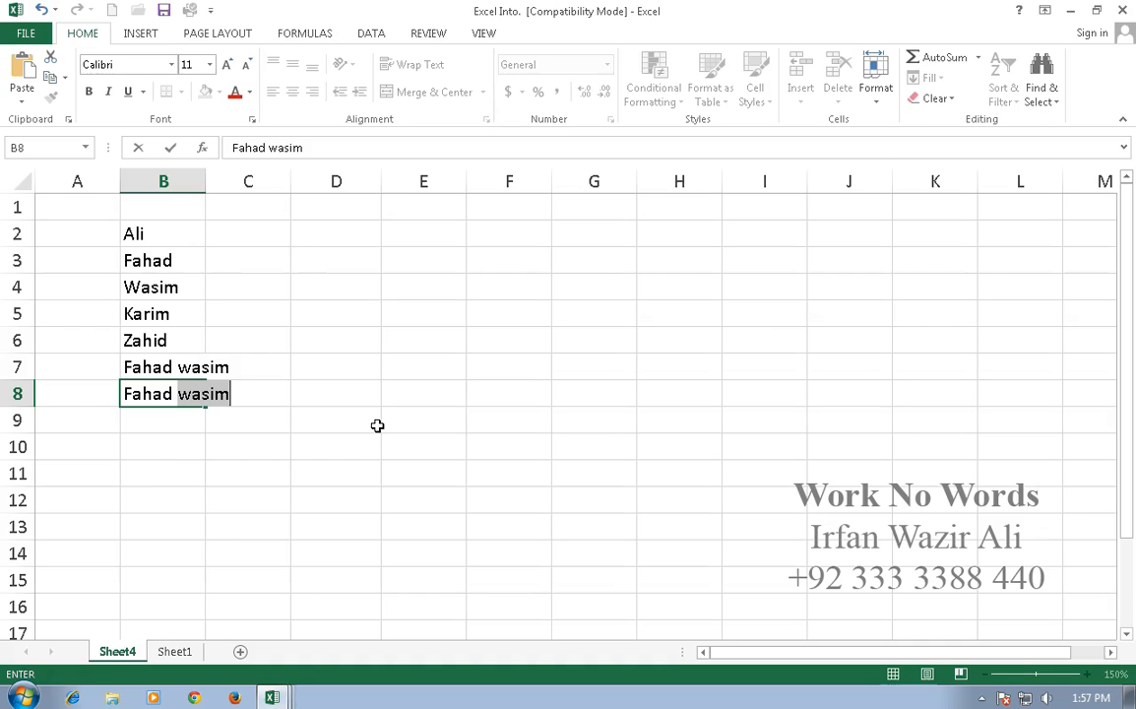
{"action": "type", "text": "Raja"}
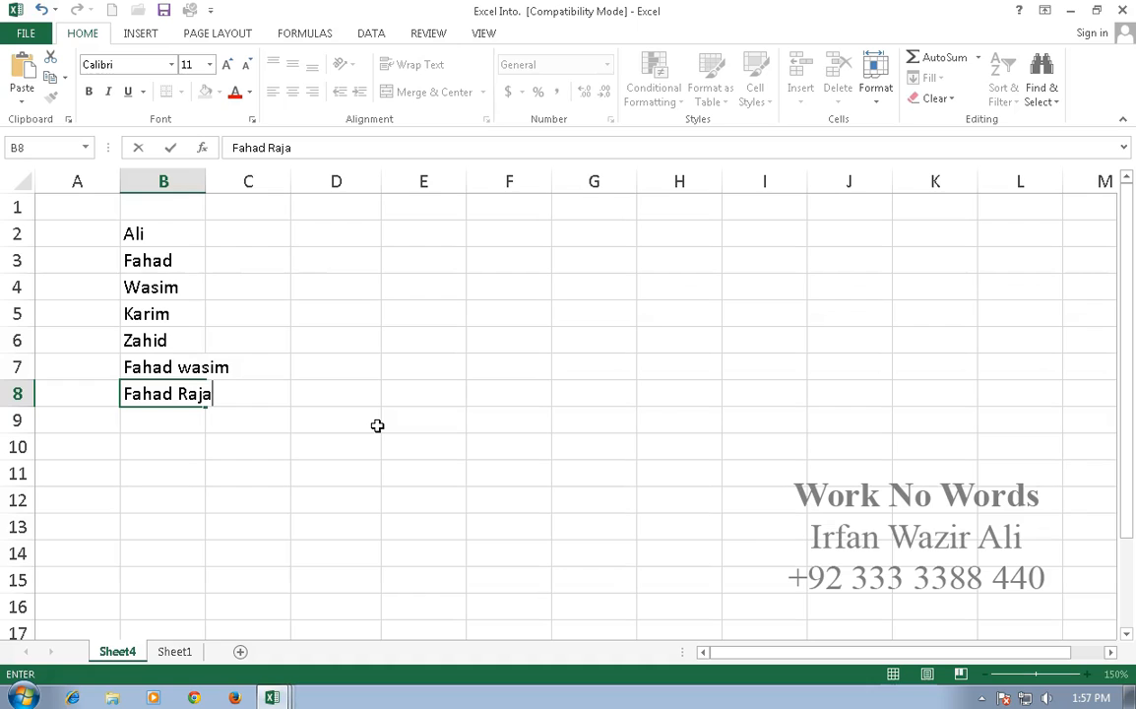
{"action": "key", "text": "Return"}
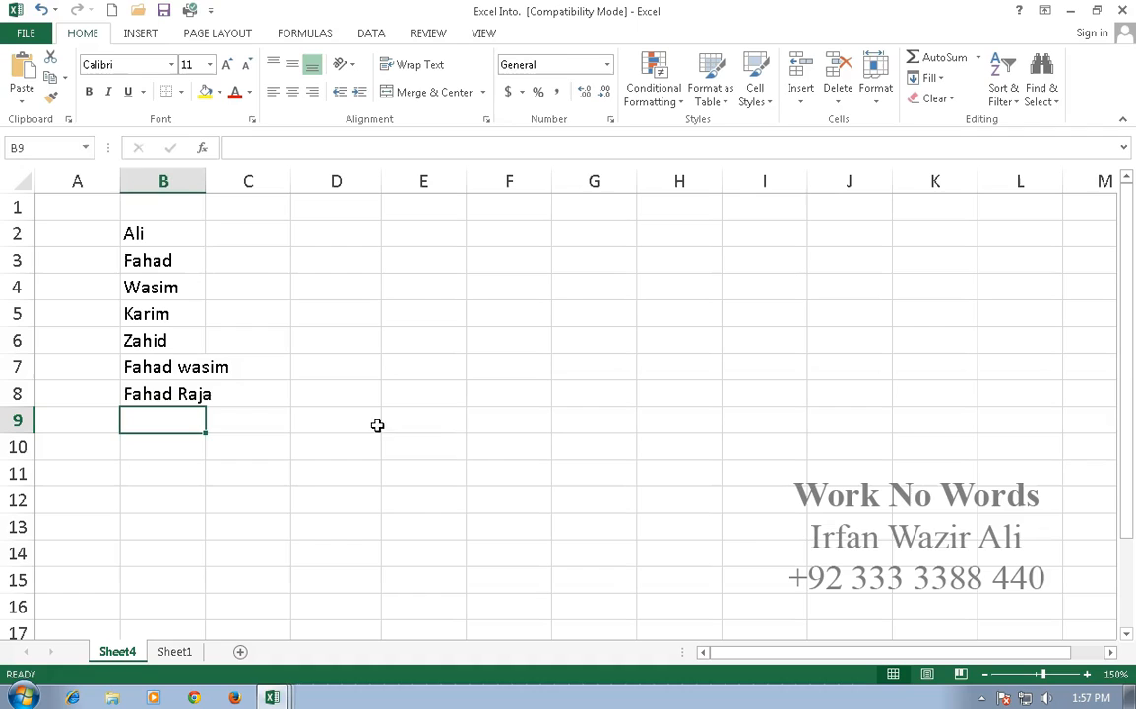
Fill the custom name list across row 2 from B2 to G2, and enter the list's second name in C3.
{"action": "left_click", "coordinate": [202, 242]}
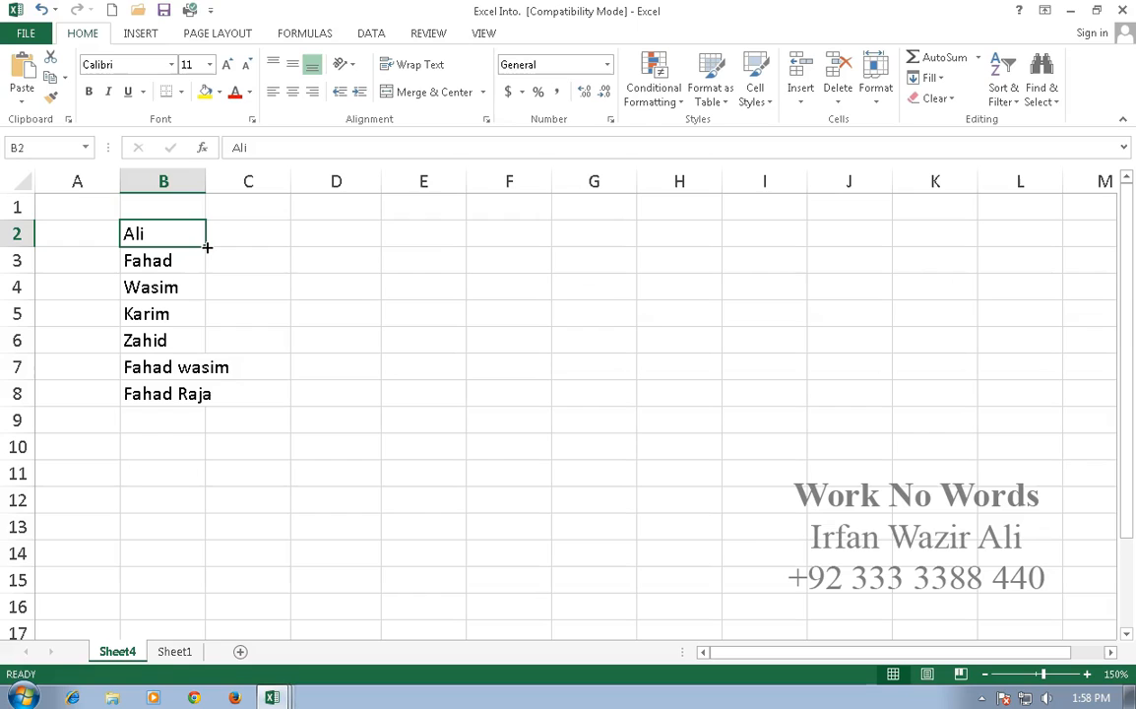
{"action": "left_click_drag", "start_coordinate": [207, 247], "coordinate": [613, 237]}
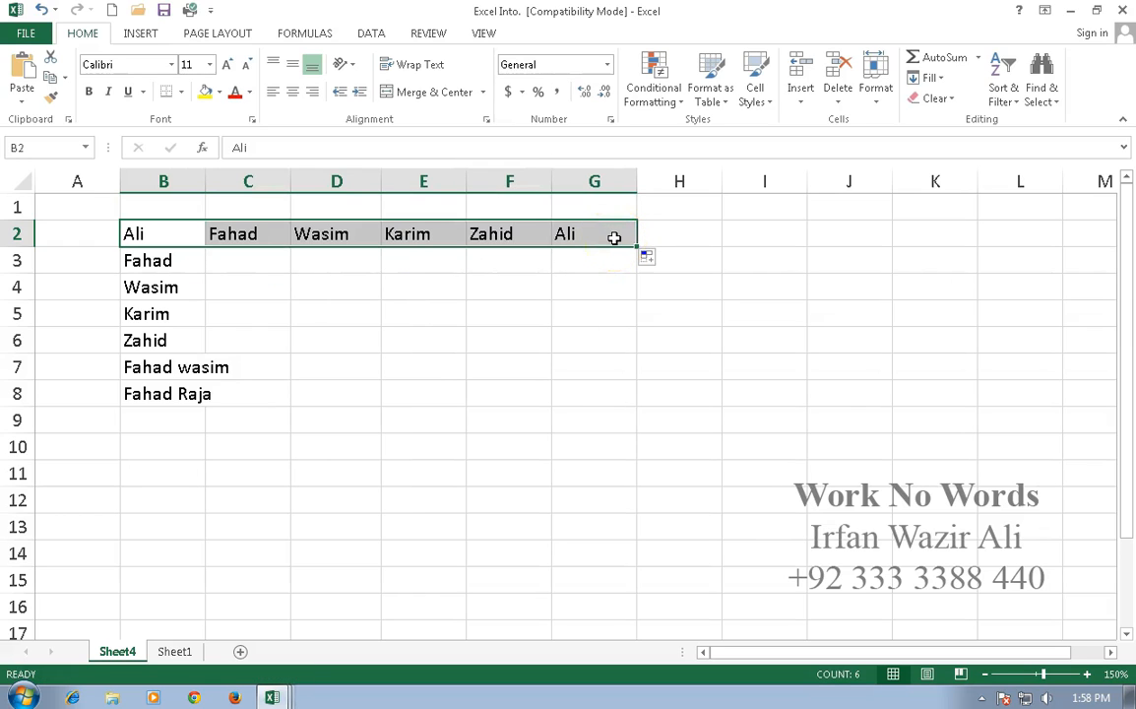
{"action": "left_click", "coordinate": [261, 261]}
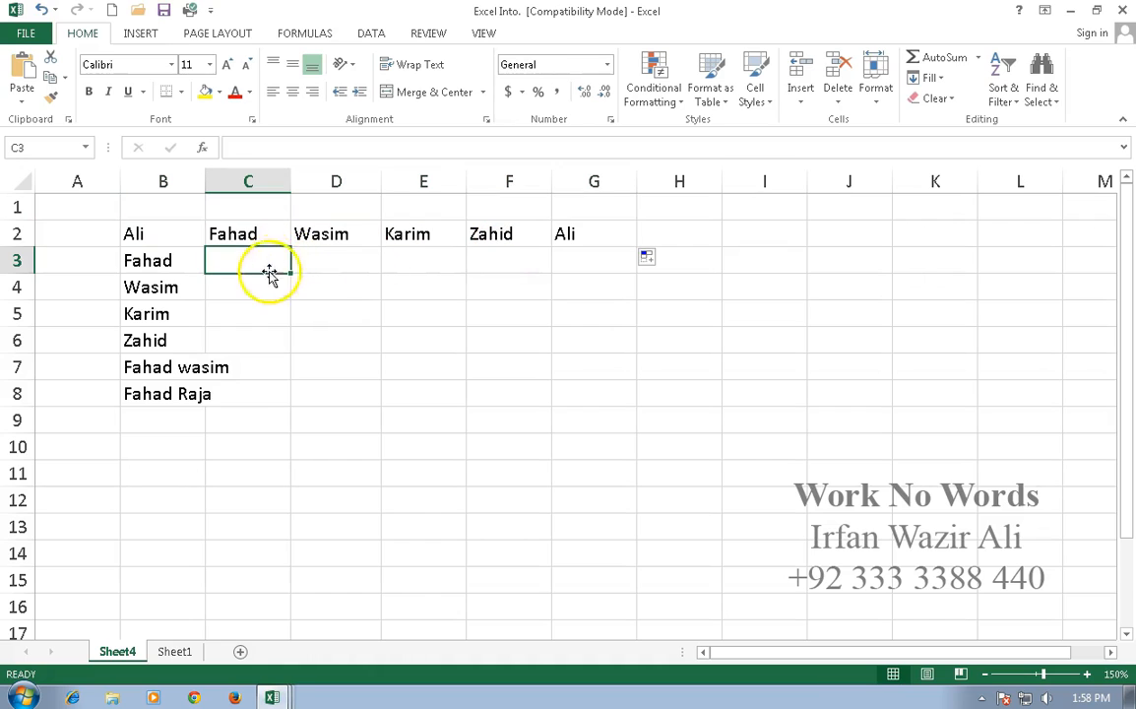
{"action": "type", "text": "fahad"}
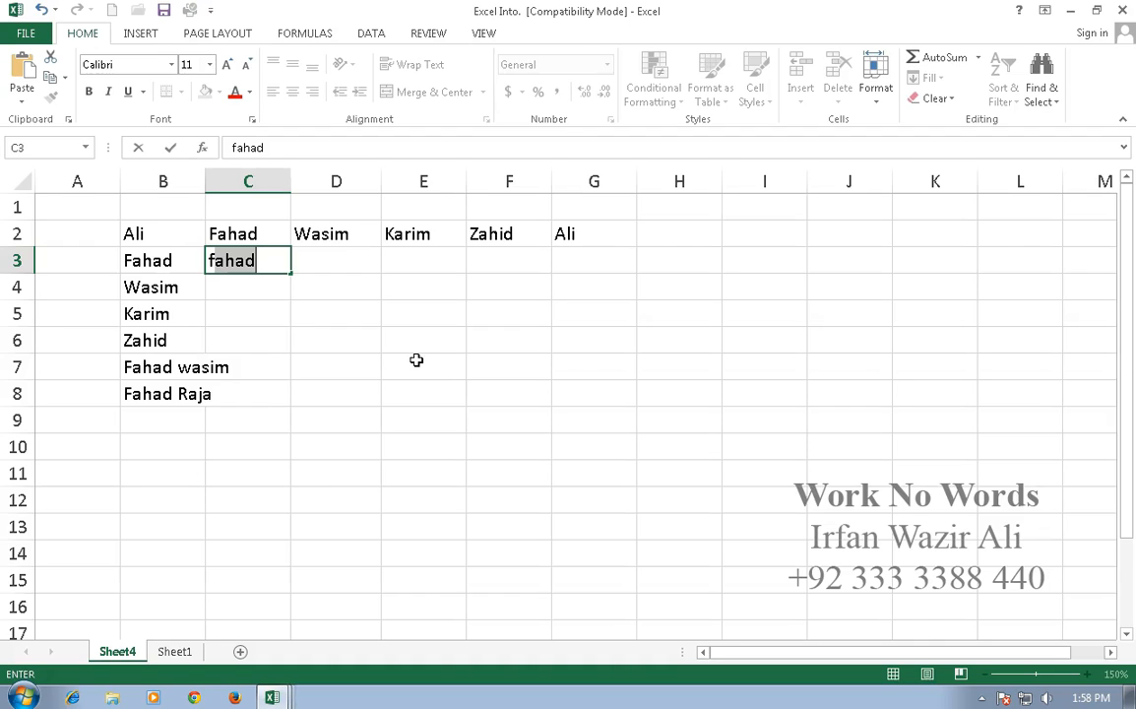
{"action": "key", "text": "Return"}
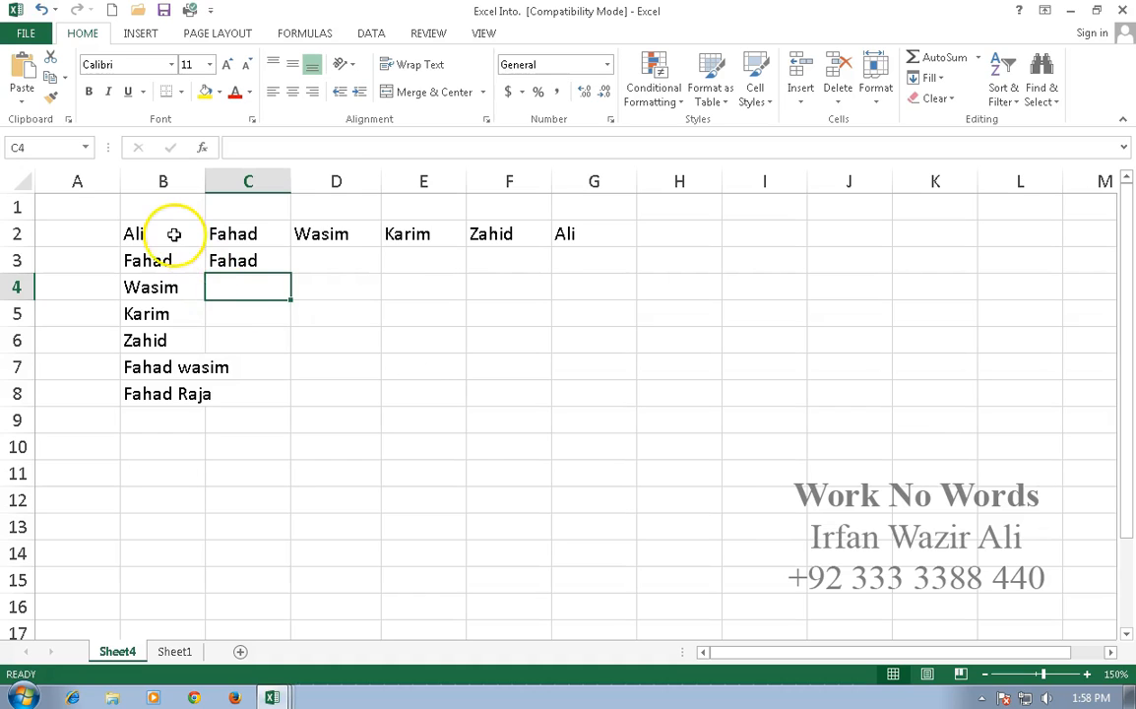
Copy the names in B2:B8 and paste them into column B starting at B10.
{"action": "left_click_drag", "start_coordinate": [167, 233], "coordinate": [166, 396]}
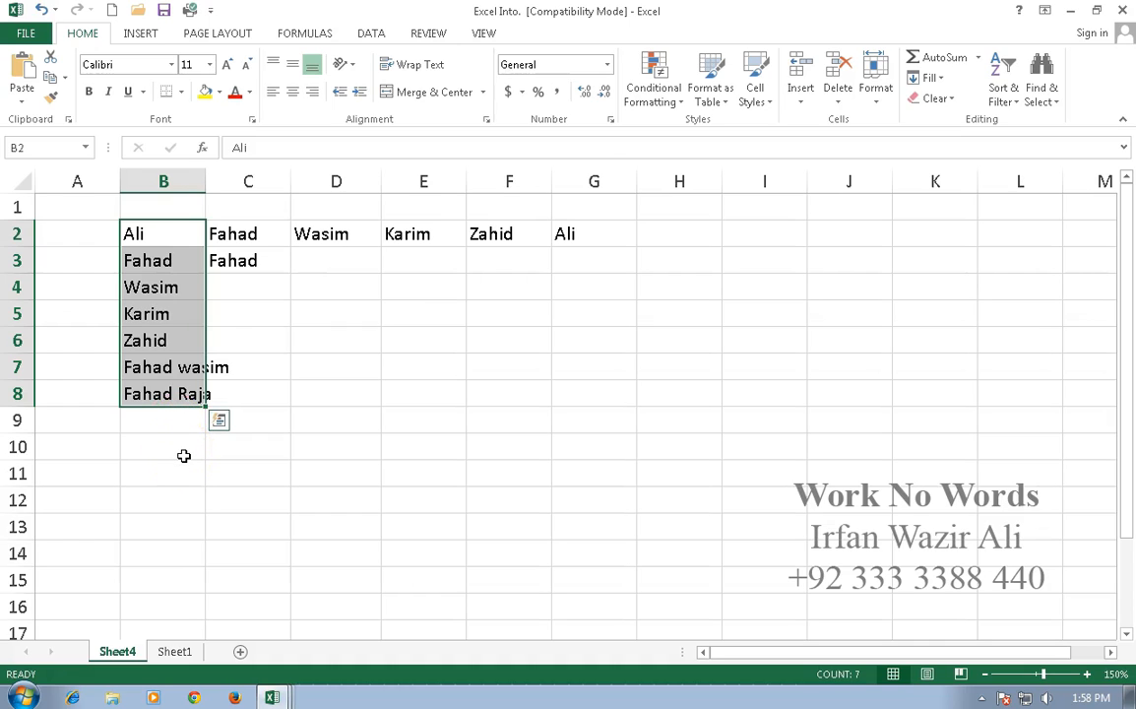
{"action": "key", "text": "ctrl+c"}
{"action": "left_click", "coordinate": [184, 454]}
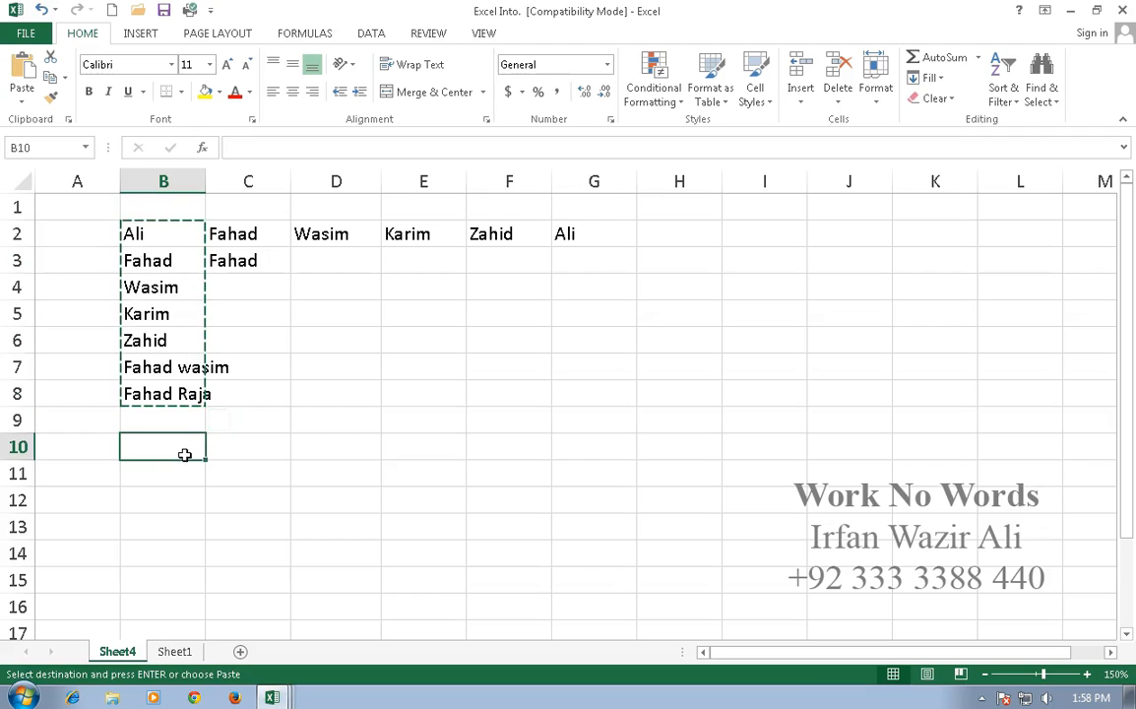
{"action": "key", "text": "ctrl+v"}
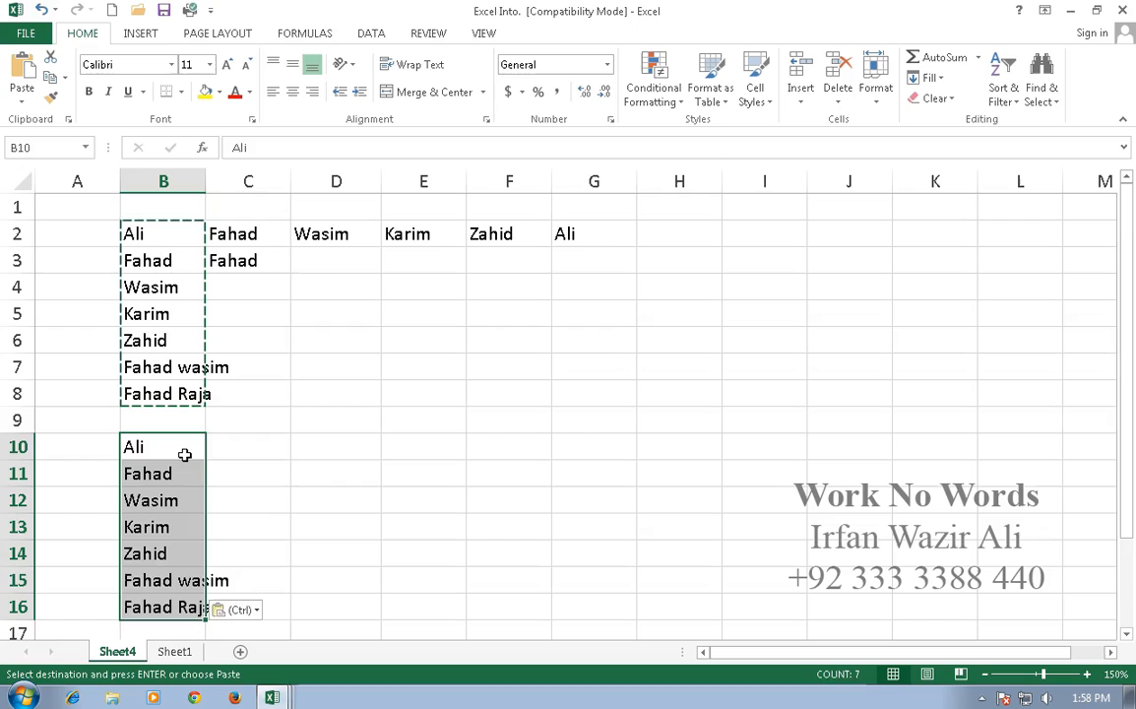
{"action": "scroll", "coordinate": [184, 454], "scroll_direction": "down", "scroll_amount": 1}
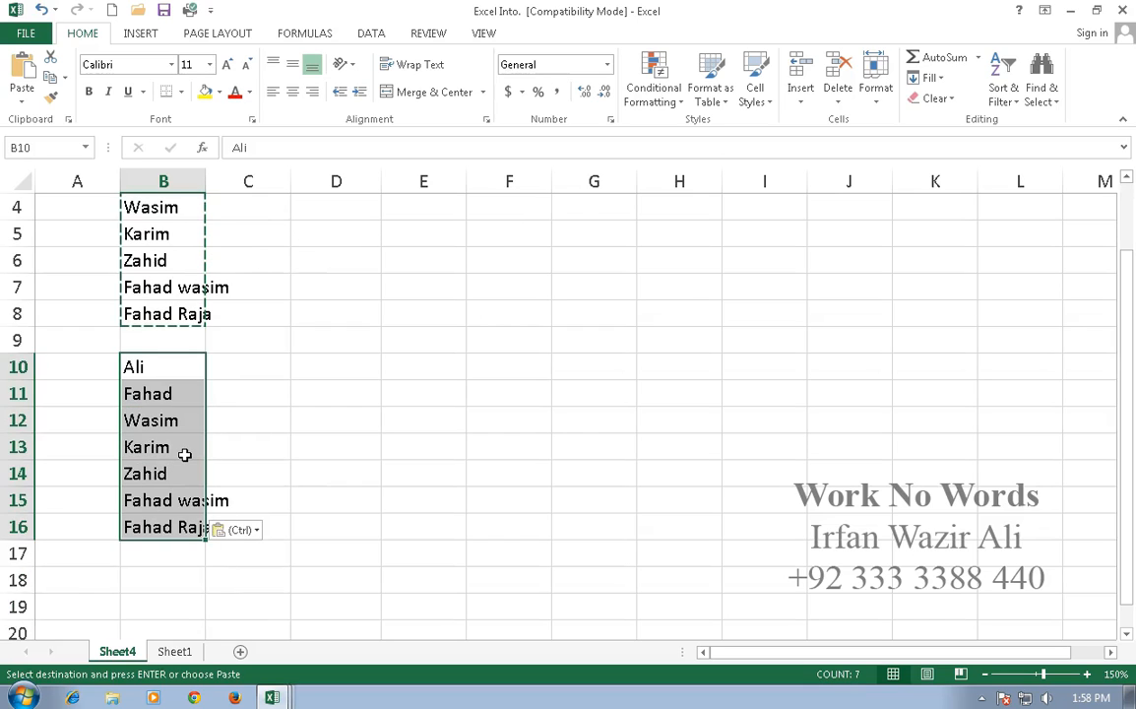
{"action": "scroll", "coordinate": [184, 455], "scroll_direction": "up", "scroll_amount": 1}
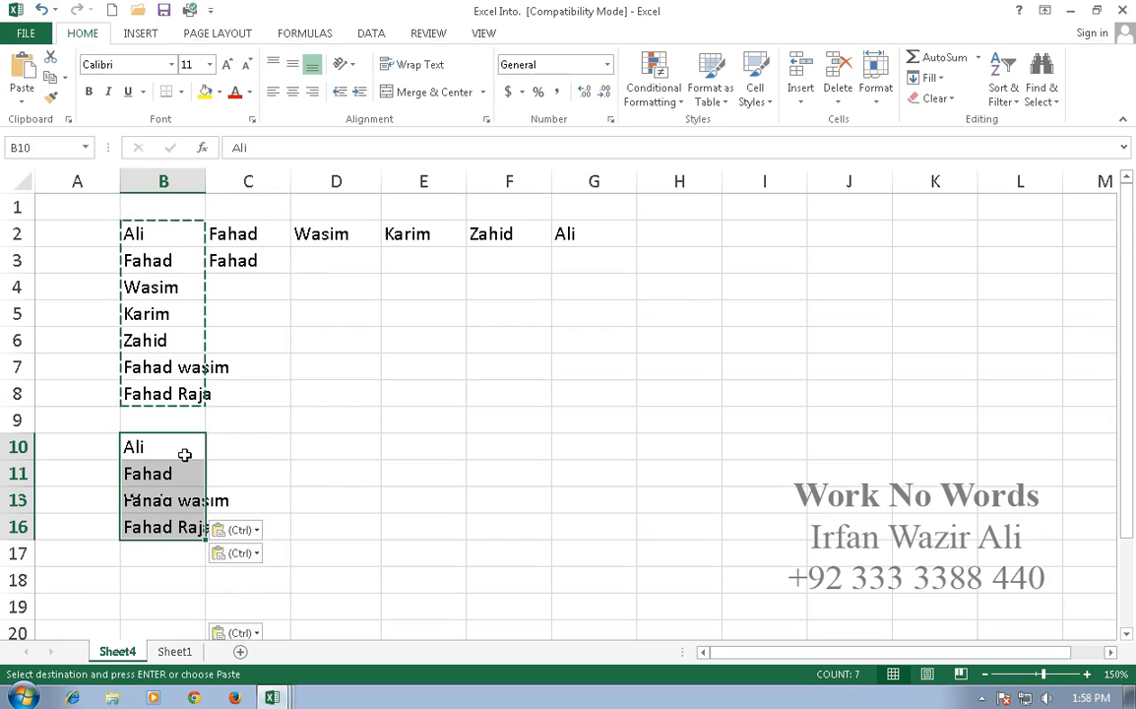
Paste the copied names from B2:B8 into column H starting at H2, ending the copy operation.
{"action": "left_click_drag", "start_coordinate": [177, 236], "coordinate": [185, 393]}
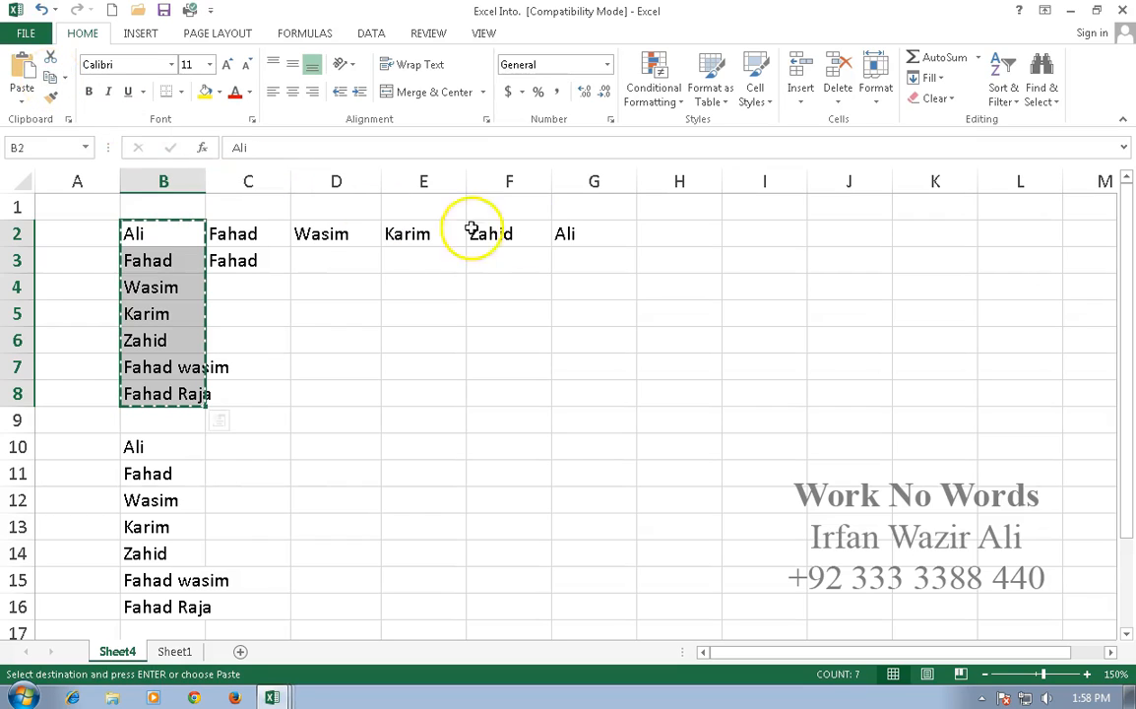
{"action": "left_click", "coordinate": [687, 233]}
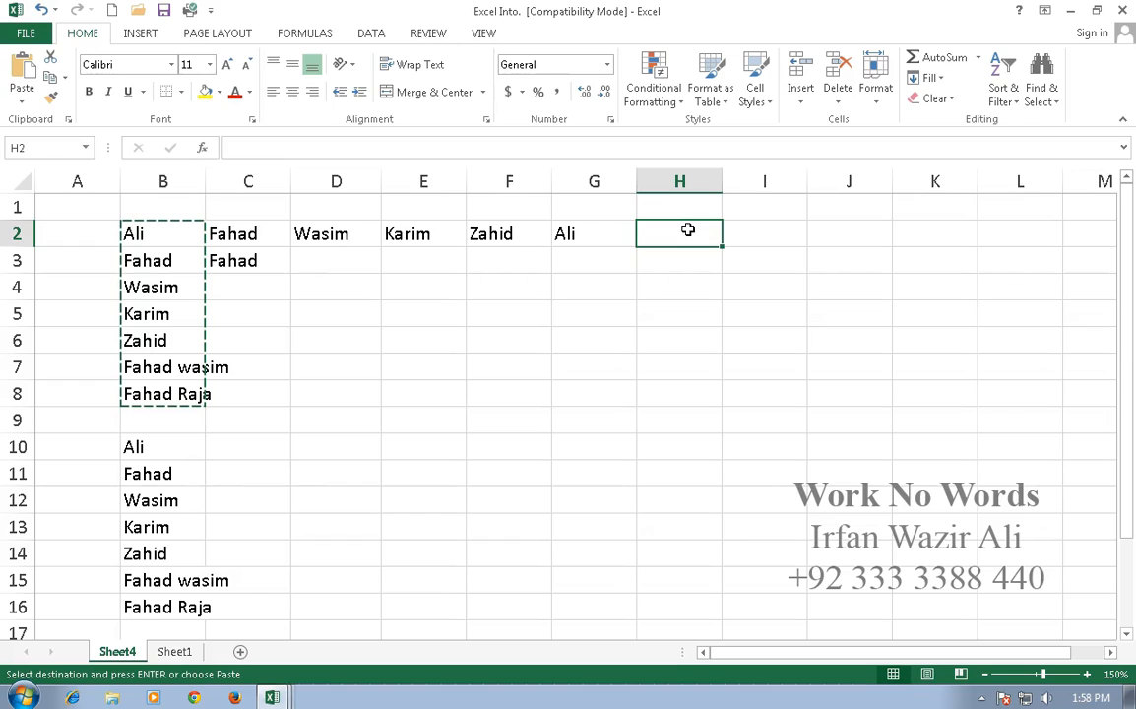
{"action": "key", "text": "Return"}
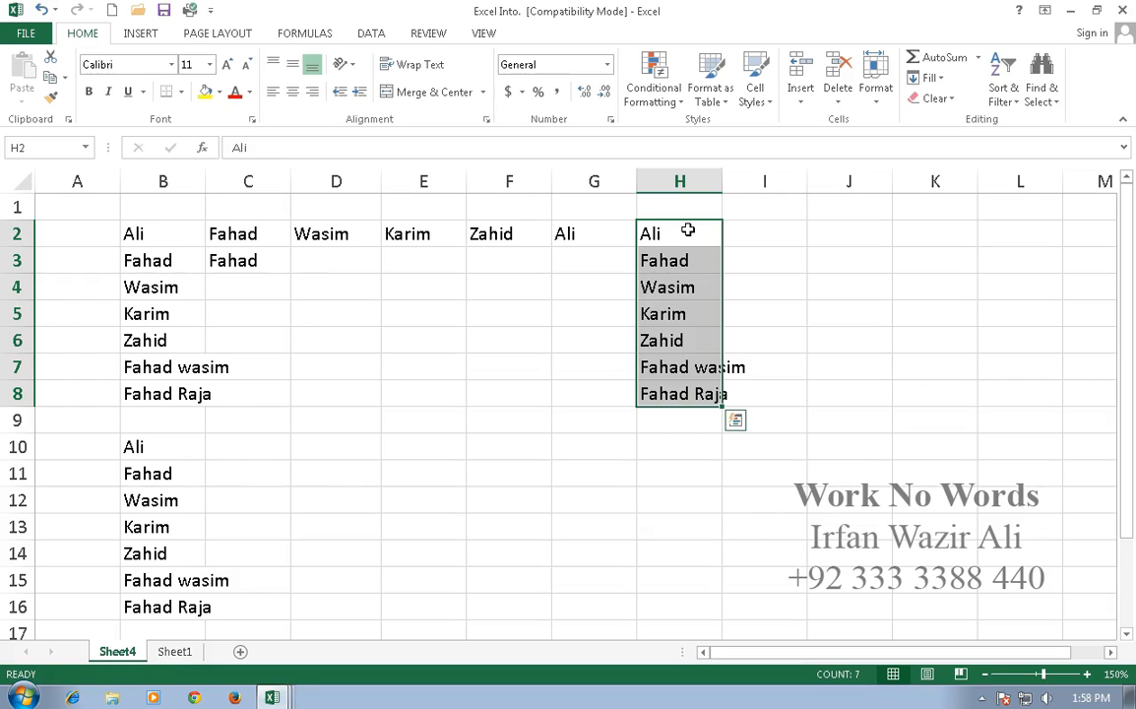
Copy H2:H8 and paste it repeatedly at I2, J2, K2 and L2, ending the copy operation.
{"action": "left_click", "coordinate": [53, 78]}
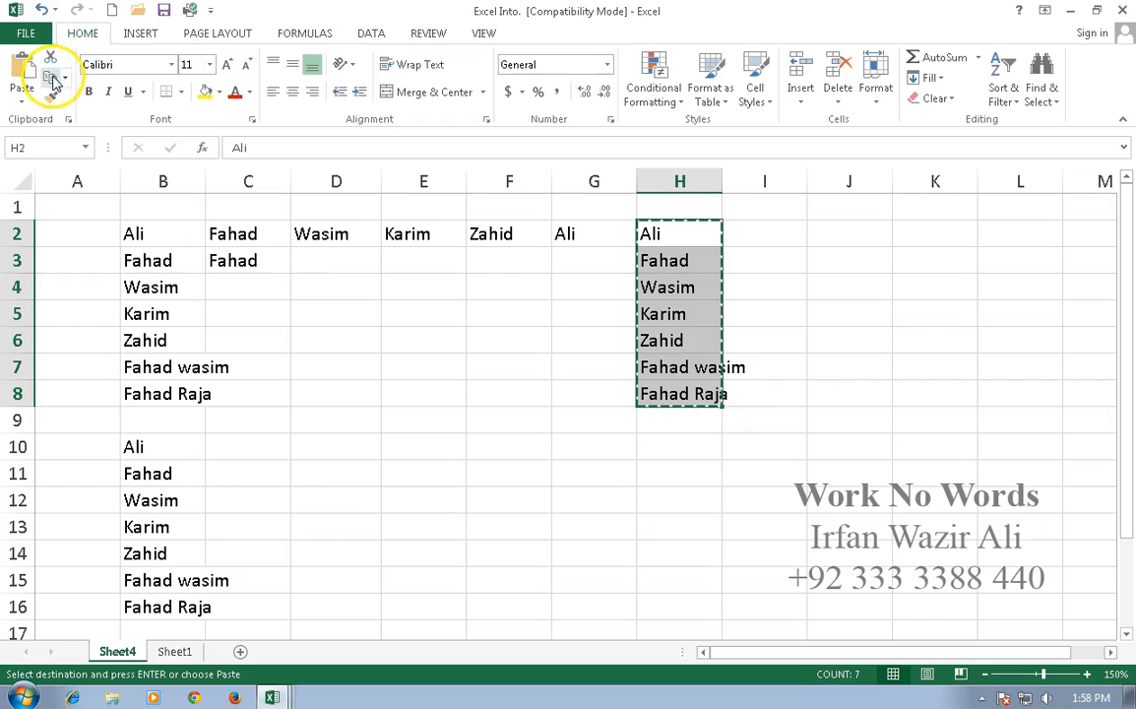
{"action": "left_click", "coordinate": [787, 233]}
{"action": "left_click", "coordinate": [28, 74]}
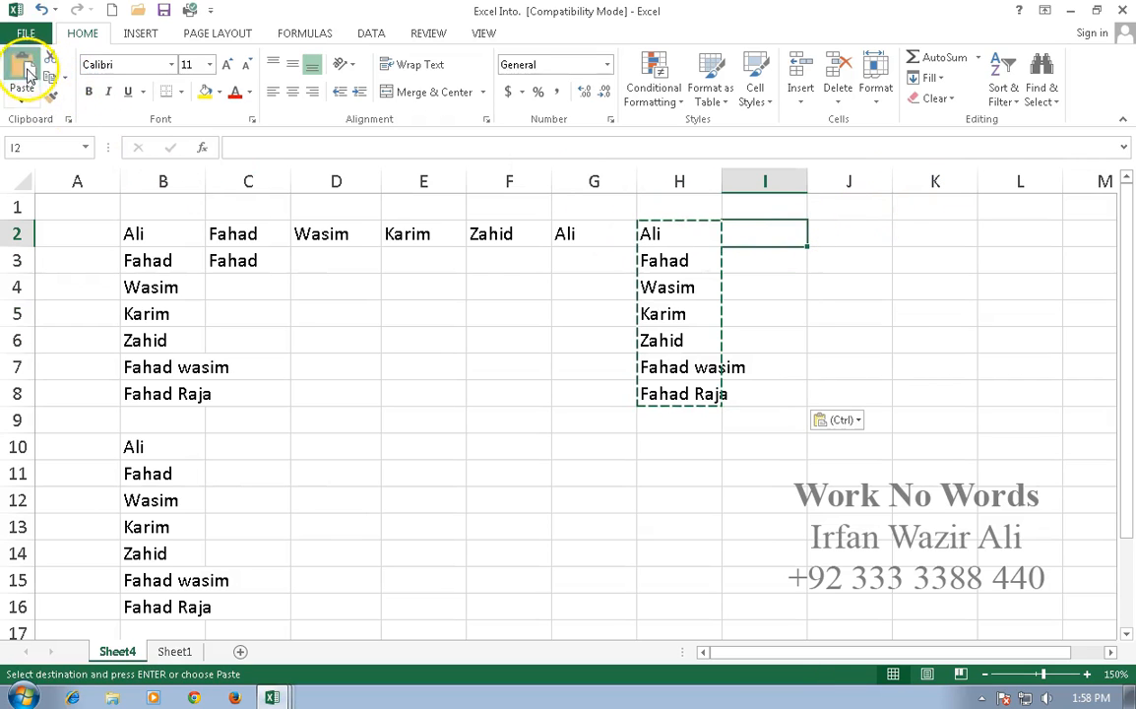
{"action": "left_click", "coordinate": [816, 227]}
{"action": "left_click", "coordinate": [28, 74]}
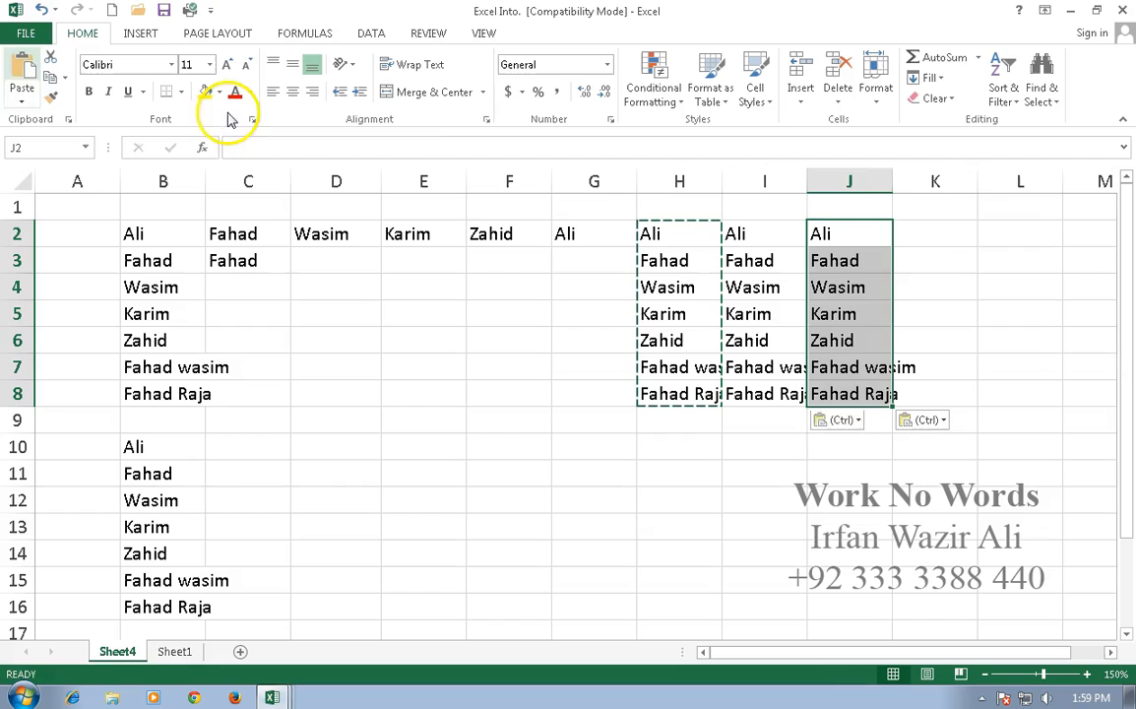
{"action": "left_click", "coordinate": [941, 233]}
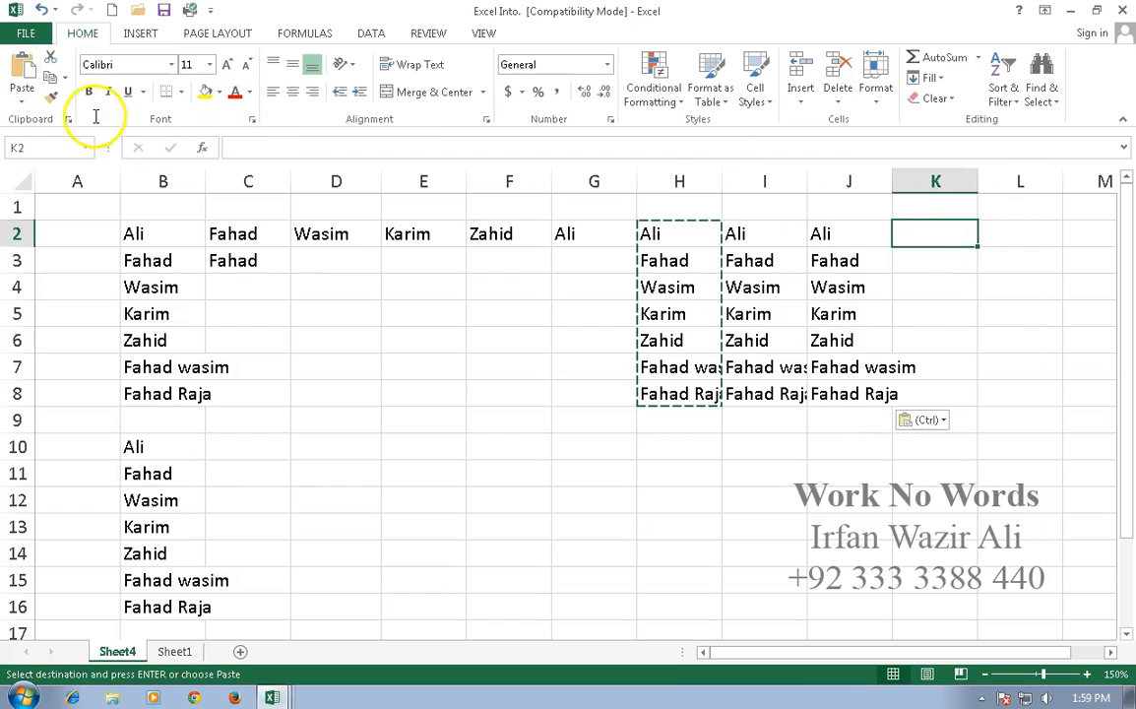
{"action": "left_click", "coordinate": [27, 74]}
{"action": "left_click", "coordinate": [1033, 227]}
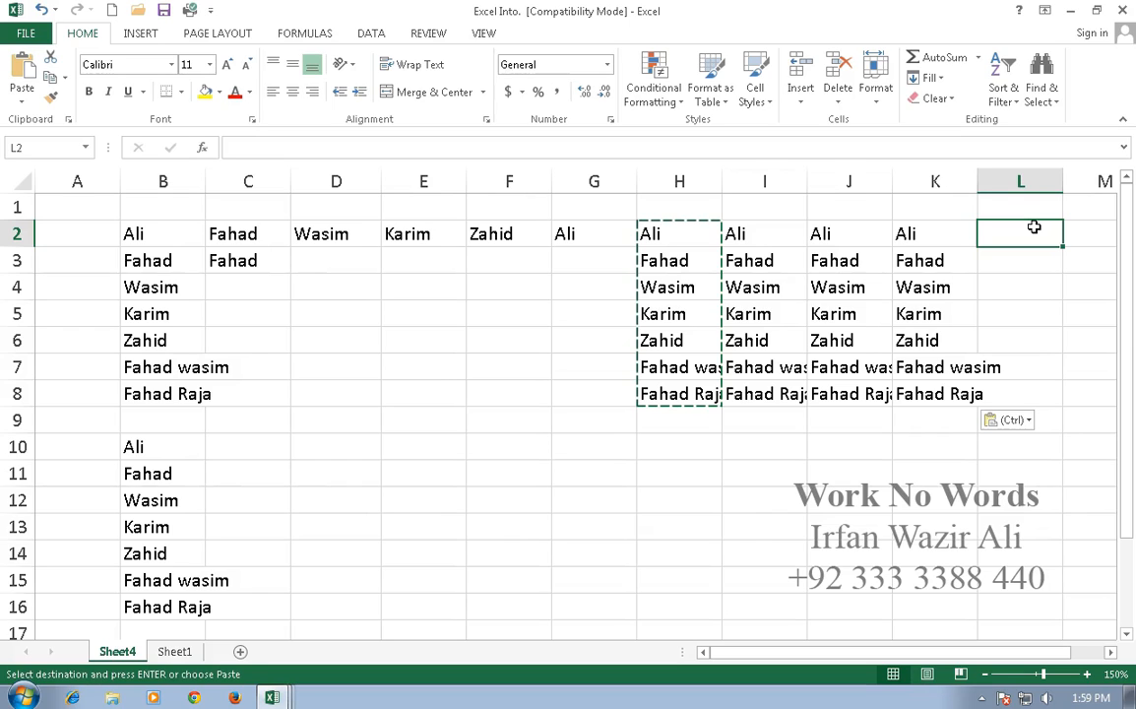
{"action": "key", "text": "ctrl+v"}
{"action": "key", "text": "Escape"}
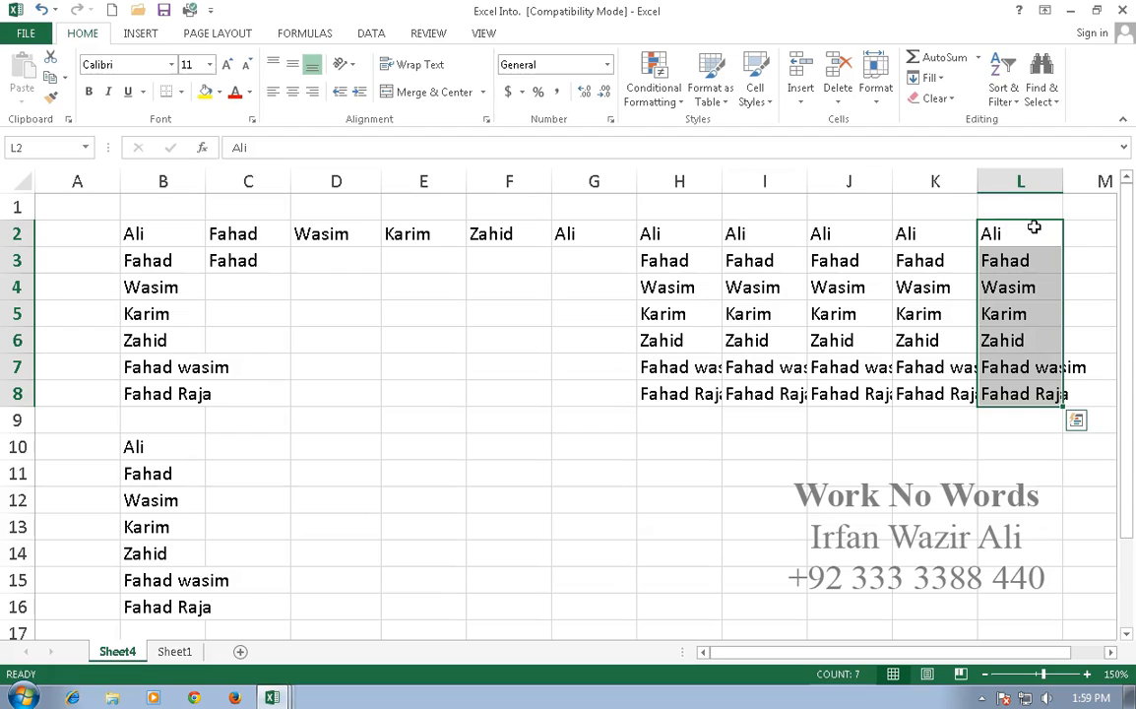
{"action": "left_click", "coordinate": [679, 422]}
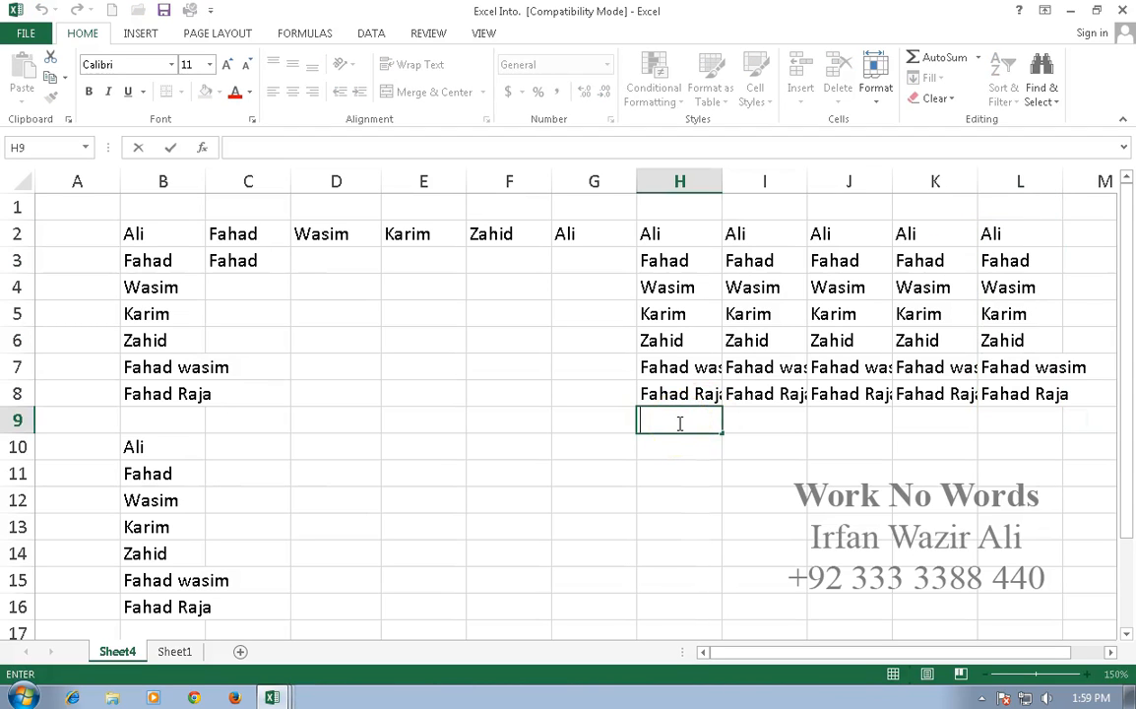
{"action": "left_click", "coordinate": [603, 458]}
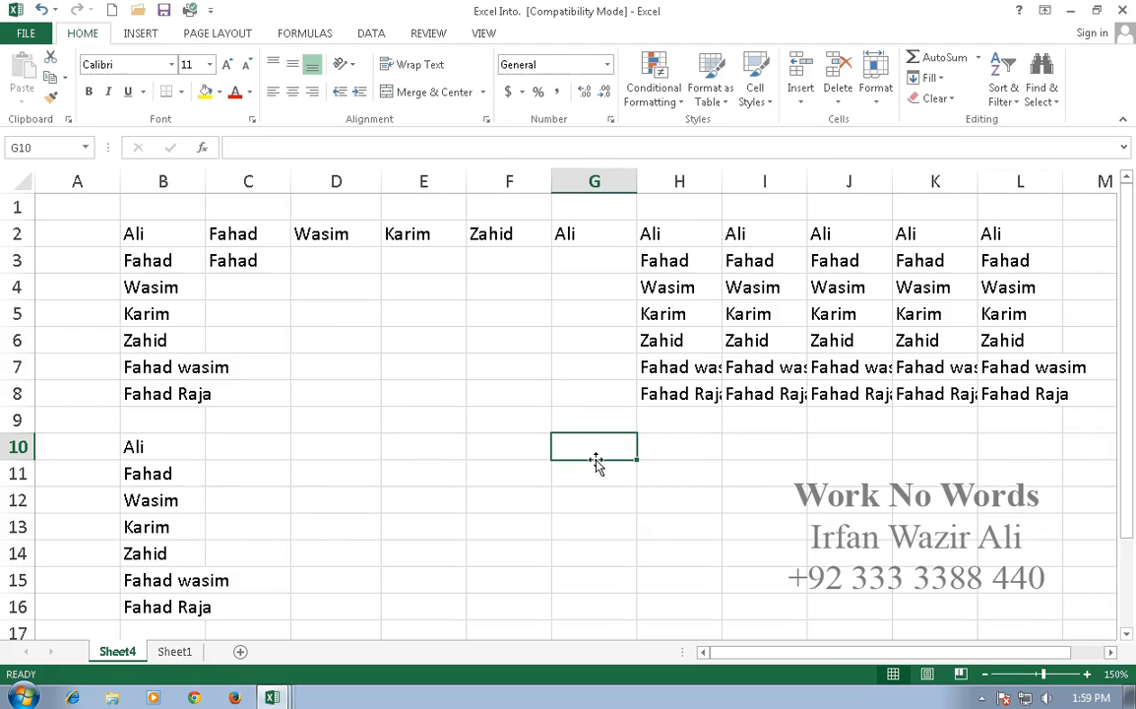
{"action": "left_click", "coordinate": [567, 450]}
Move the block of names in H2:L8 by cutting it and pasting it at D10.
{"action": "left_click_drag", "start_coordinate": [666, 233], "coordinate": [1014, 388]}
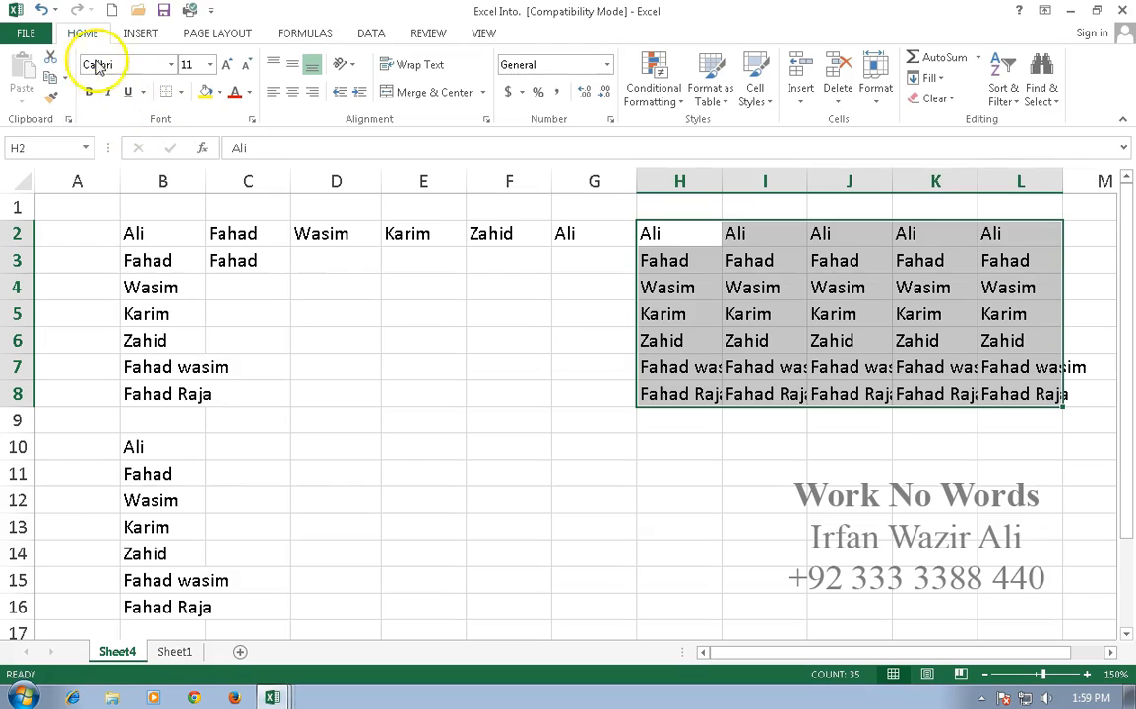
{"action": "left_click", "coordinate": [51, 57]}
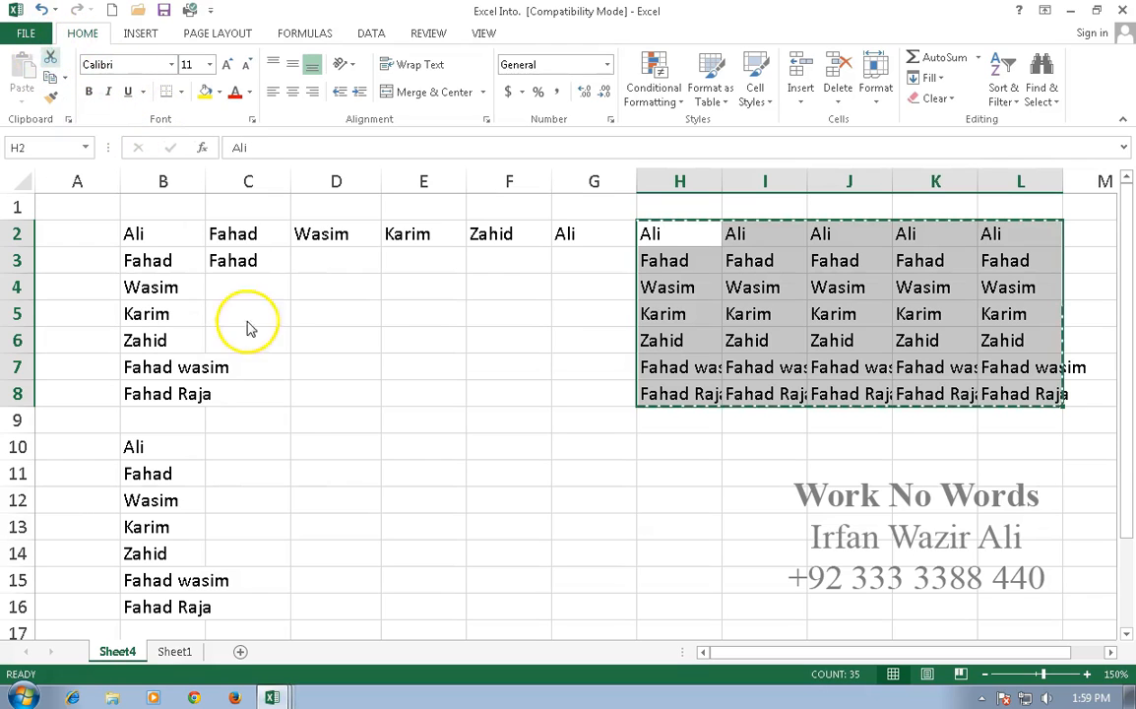
{"action": "left_click", "coordinate": [341, 449]}
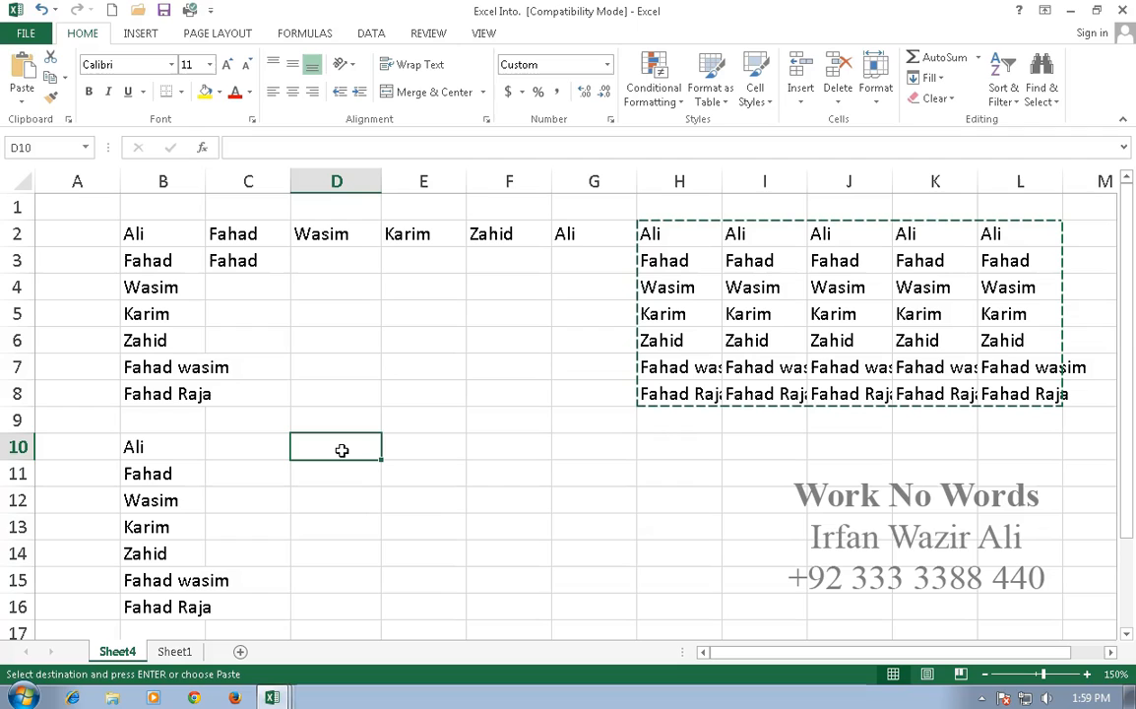
{"action": "key", "text": "ctrl+v"}
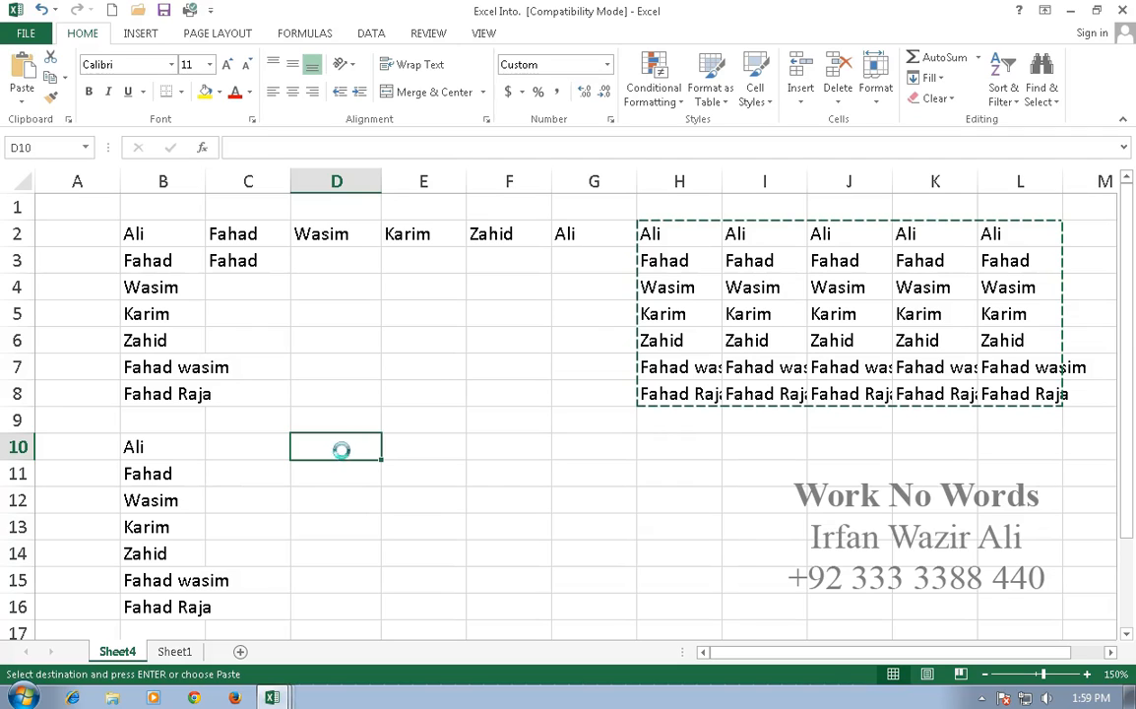